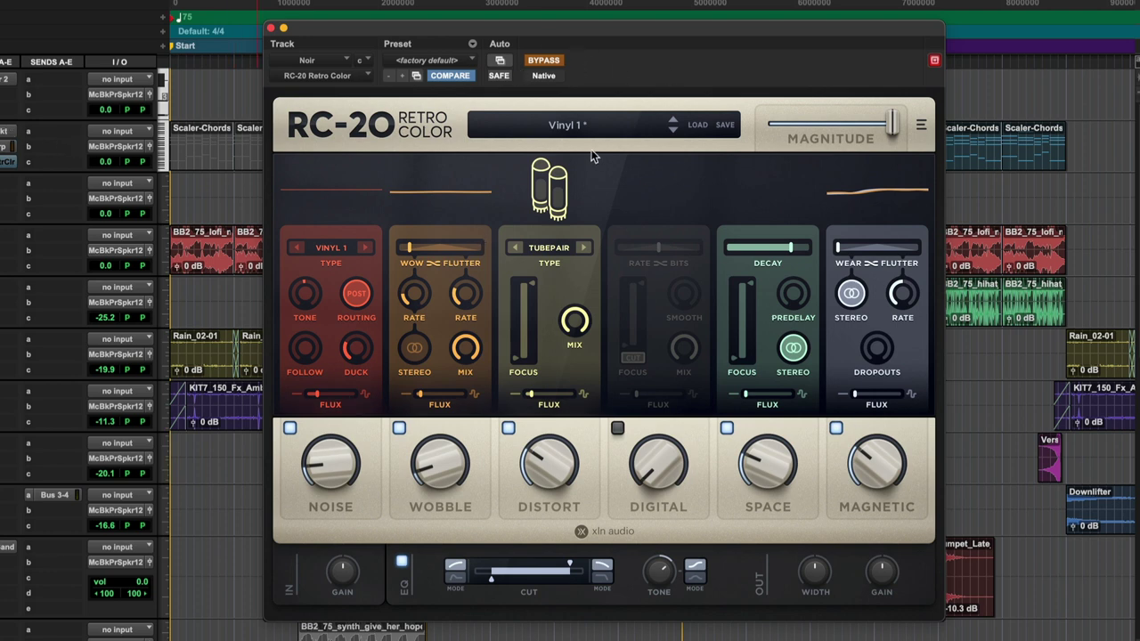
- Look through the factory presets in the preset browser and close it without loading a different preset
left_click(581, 130)
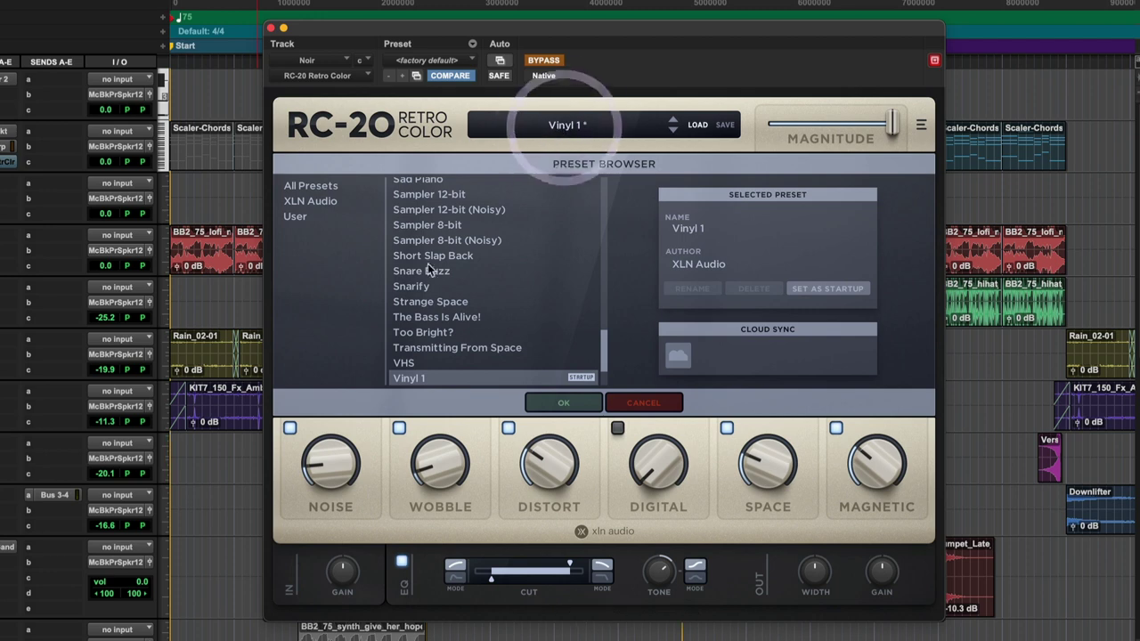
left_click(577, 132)
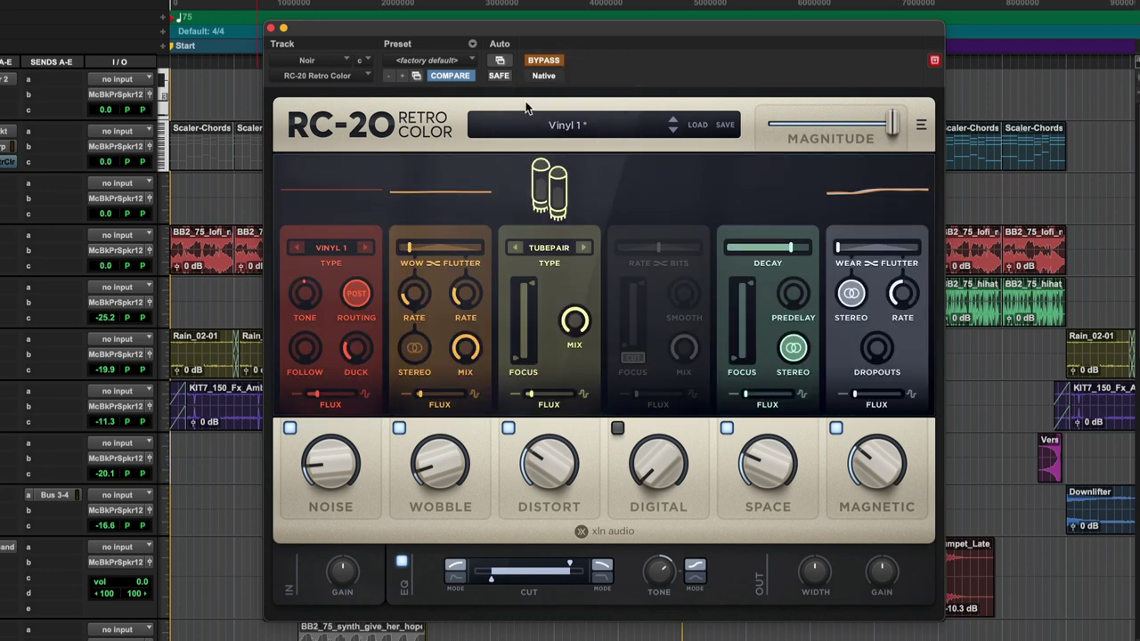
- Turn off the Noise, Wobble, Distort, Space and Magnetic modules
left_click(290, 428)
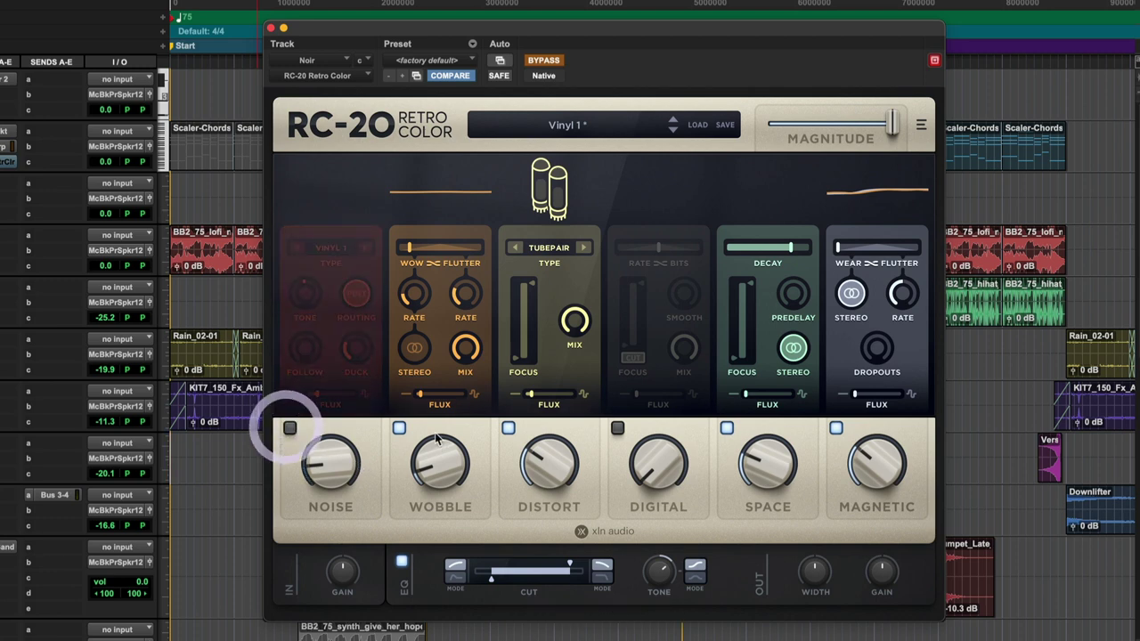
left_click(399, 428)
left_click(508, 428)
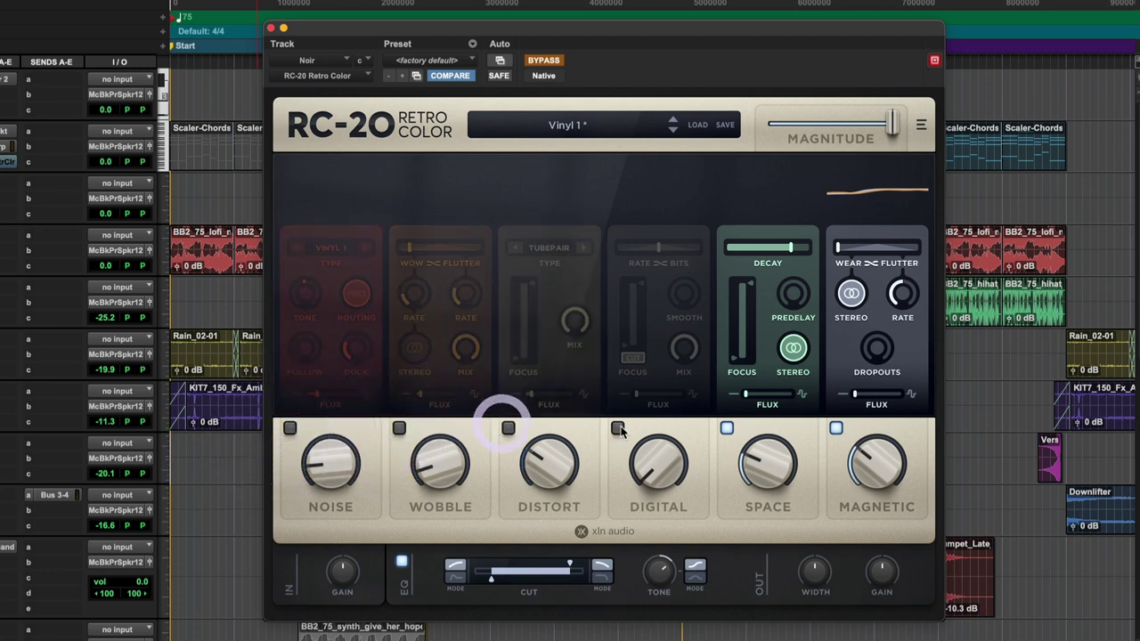
left_click(727, 429)
left_click(836, 428)
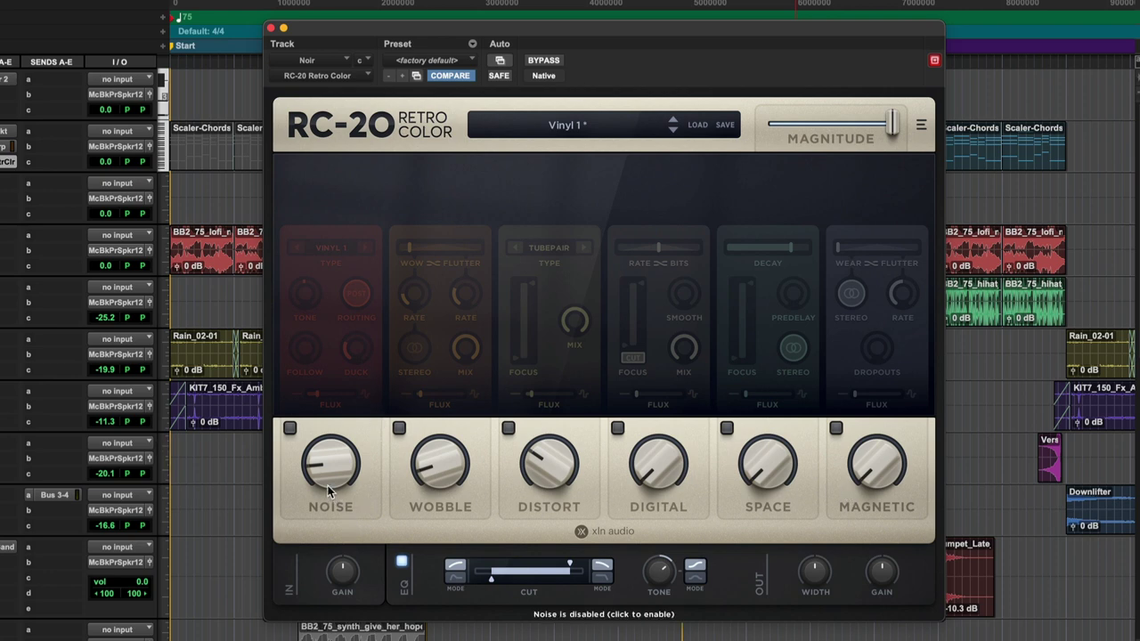
- Enable the Noise module, try the DC Noise & Hum type and set the noise type back to Vinyl 1
left_click(291, 429)
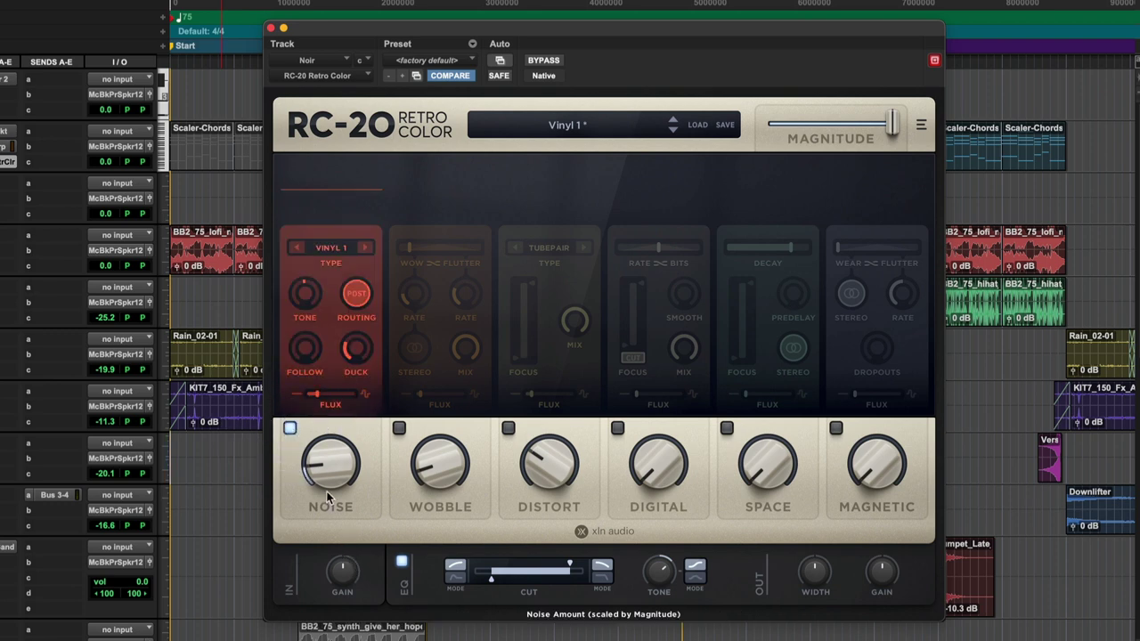
left_click(329, 247)
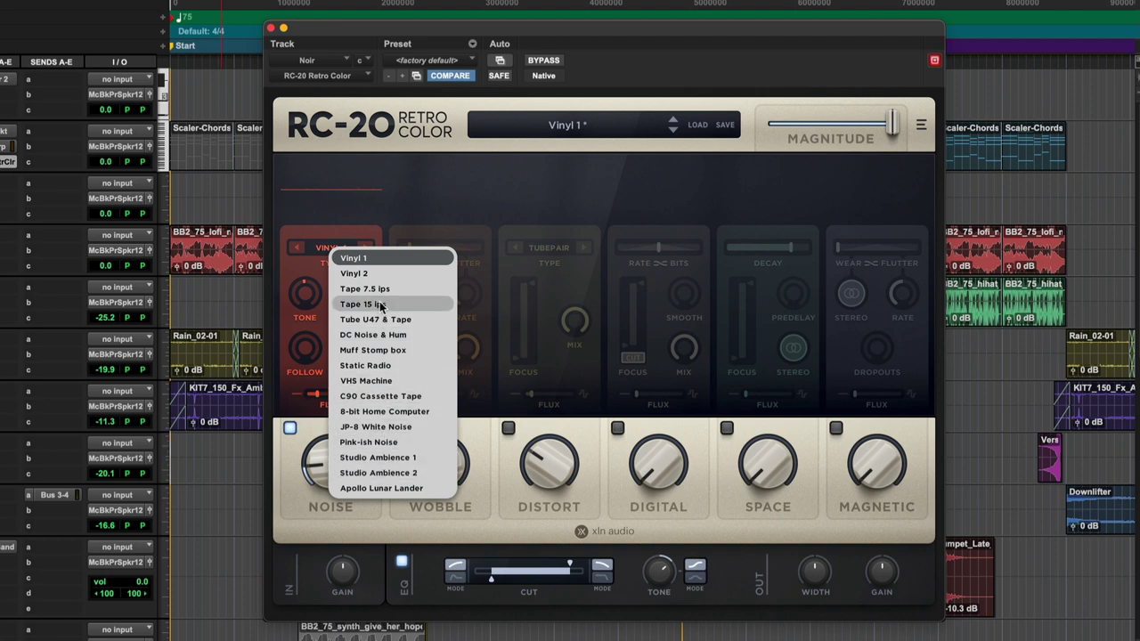
left_click(373, 335)
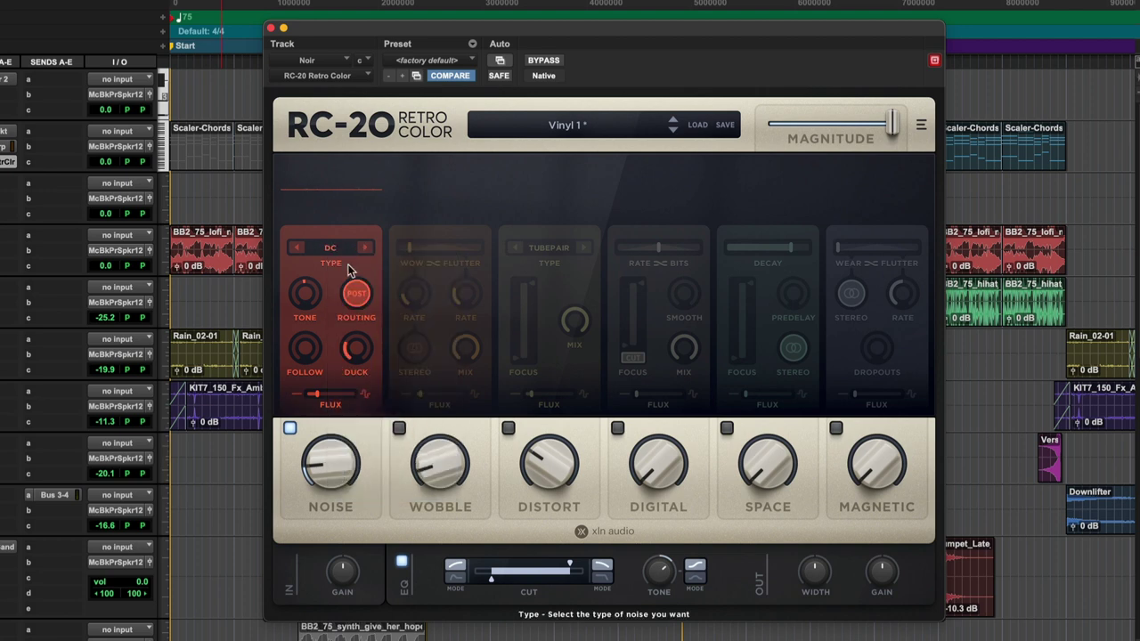
left_click(328, 244)
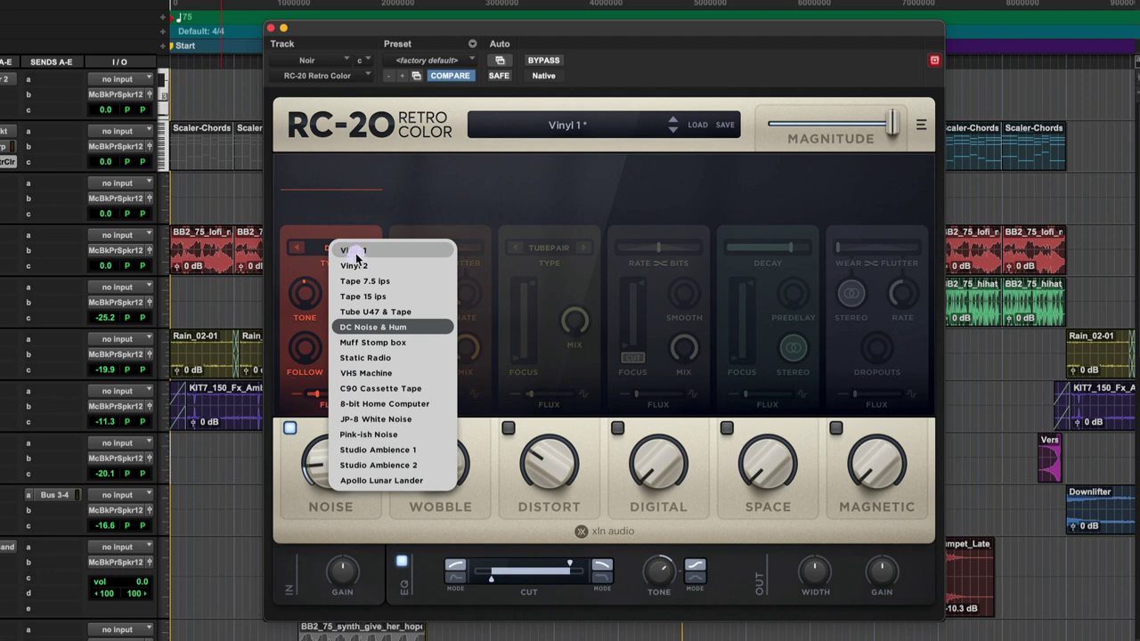
left_click(357, 252)
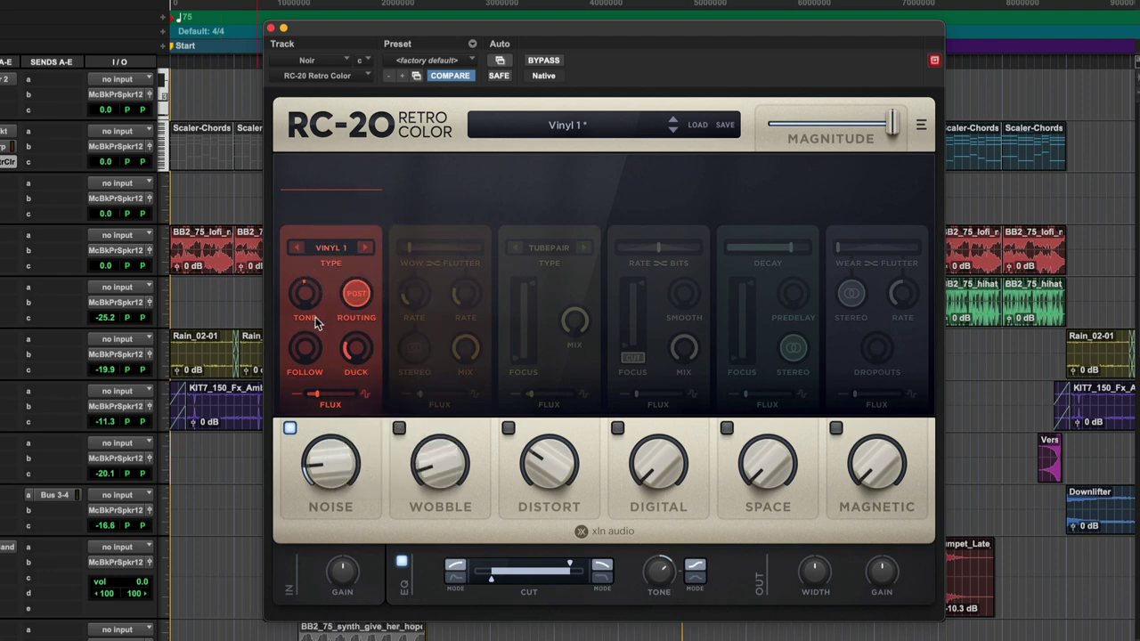
mouse_move(308, 308)
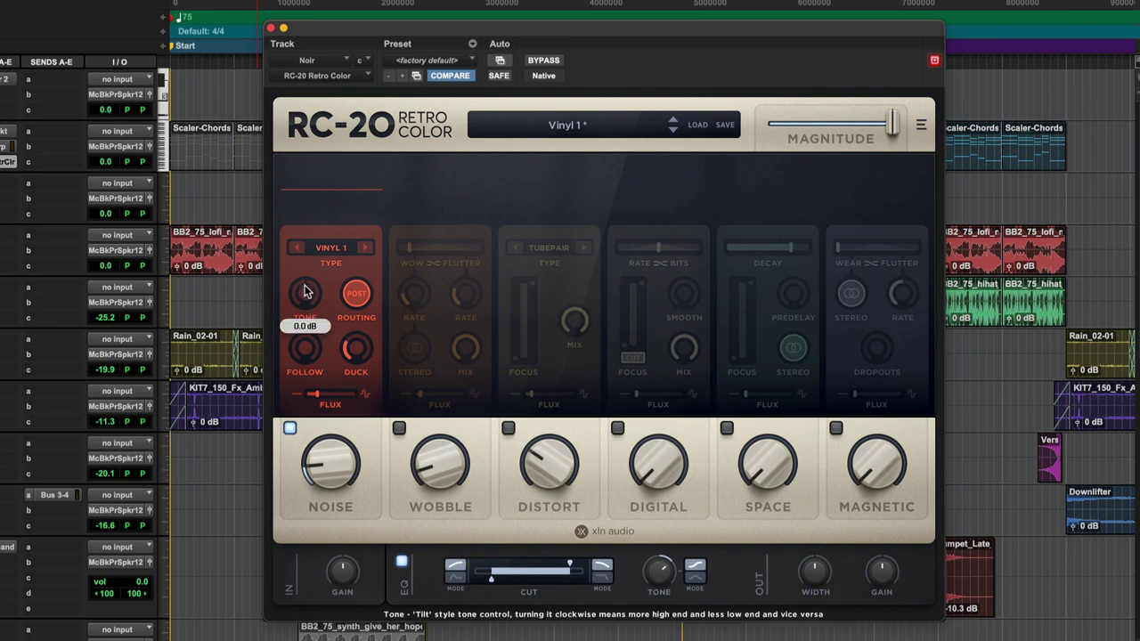
- Play the third Scaler-Chords clip with the plugin bypassed, and take the plugin out of bypass for comparison
left_click_drag(561, 30, 700, 208)
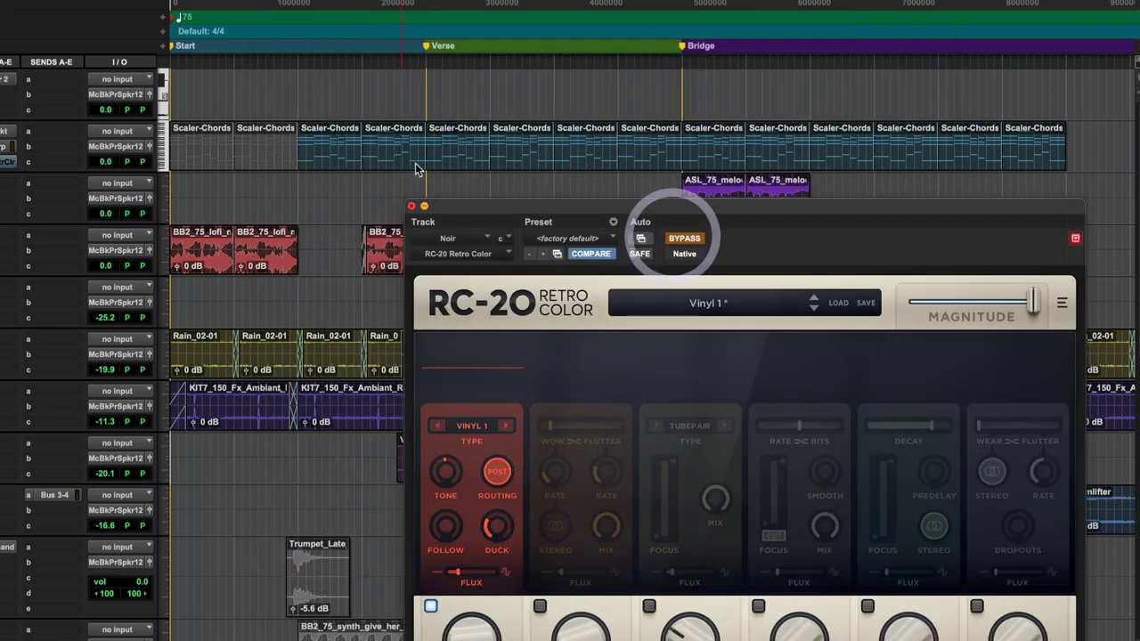
left_click(328, 153)
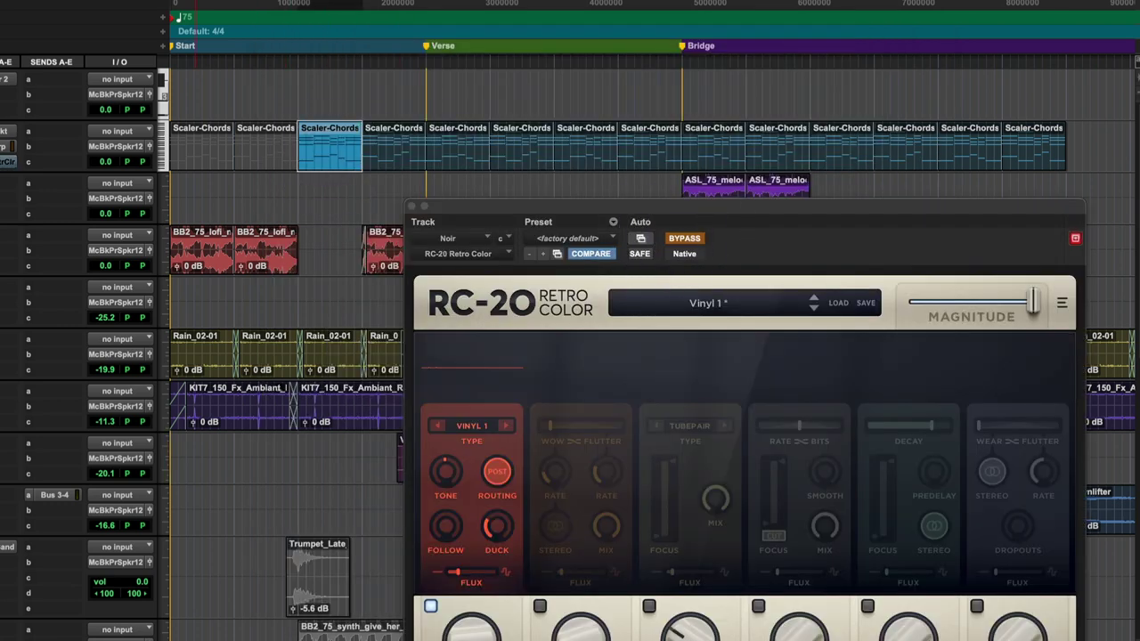
key("space")
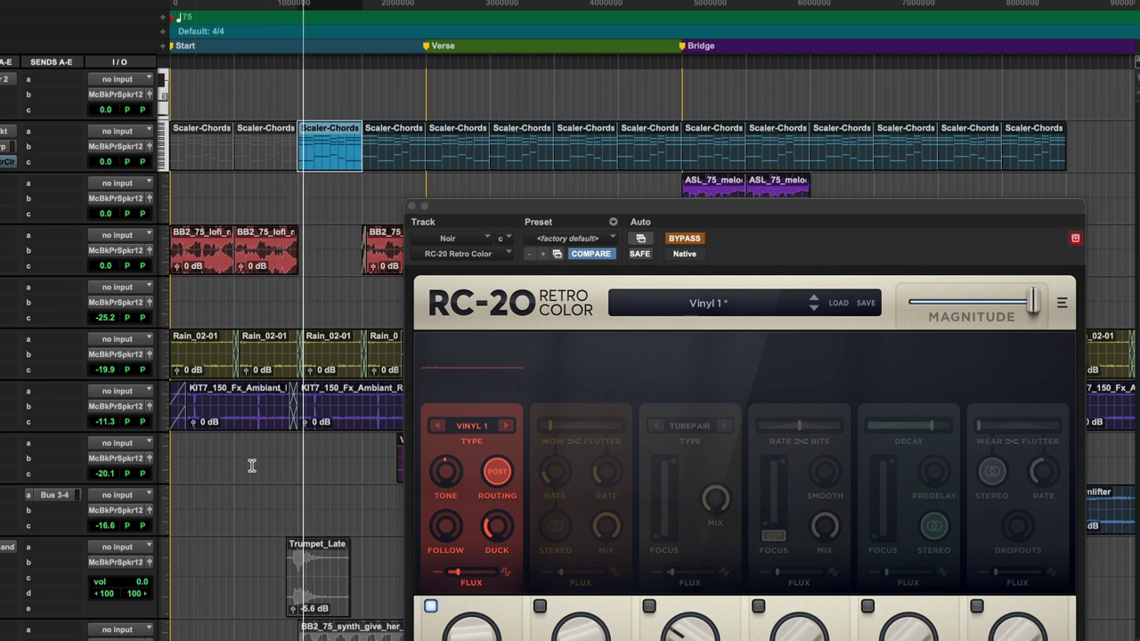
left_click_drag(603, 209, 578, 0)
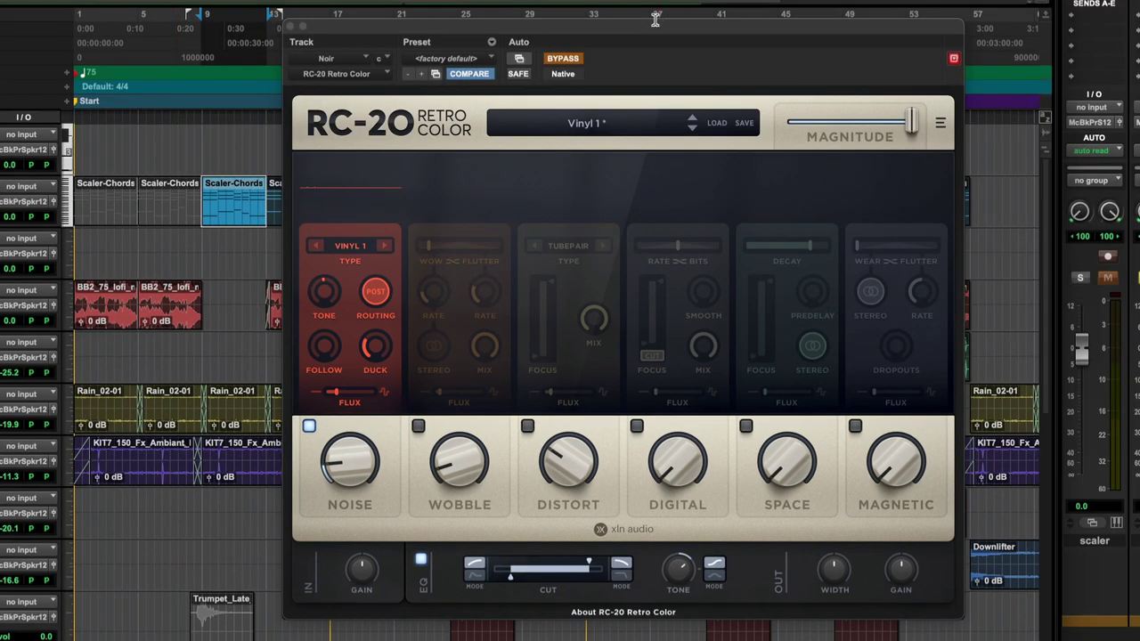
left_click(569, 62)
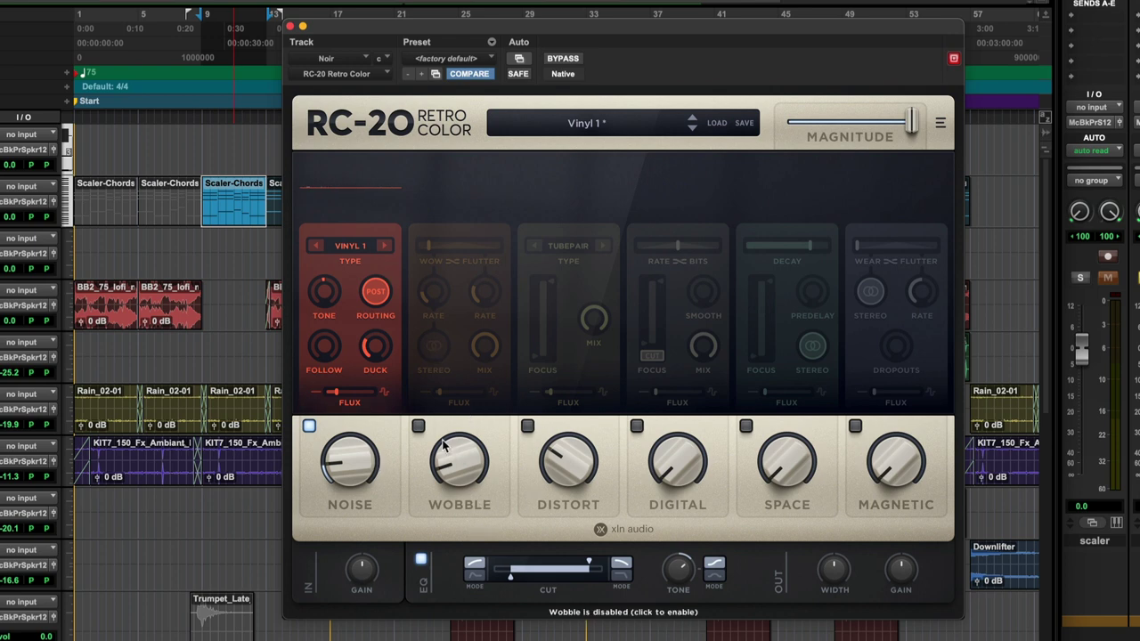
- Enable the Wobble module, raise its amount well past halfway to hear the effect, and lower it to a subtle level
left_click(419, 427)
left_click(419, 427)
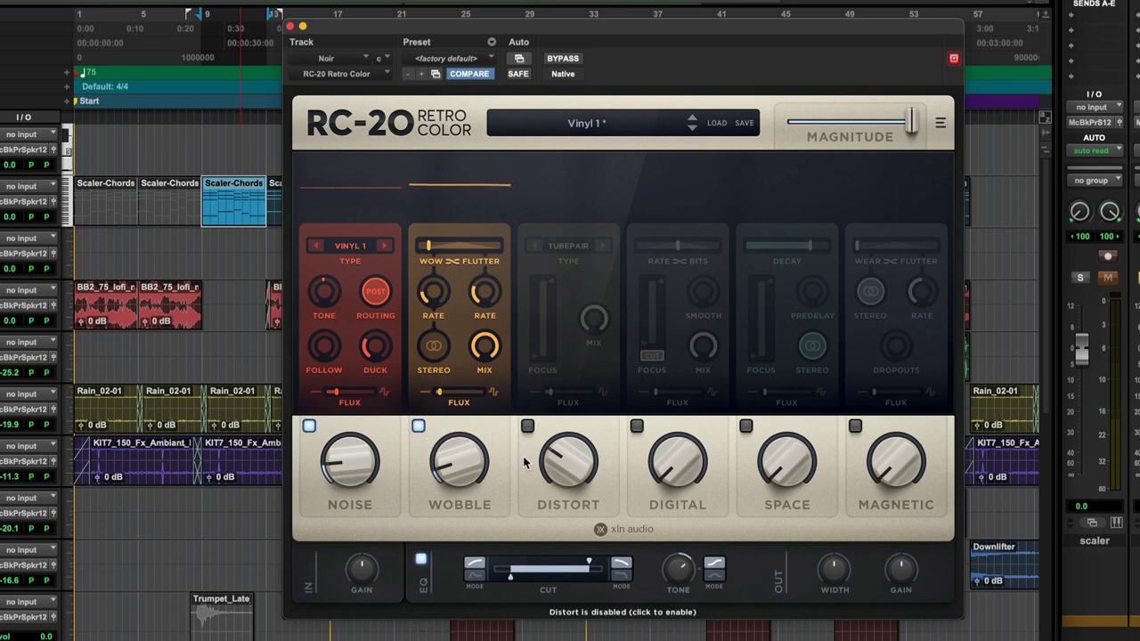
mouse_move(450, 445)
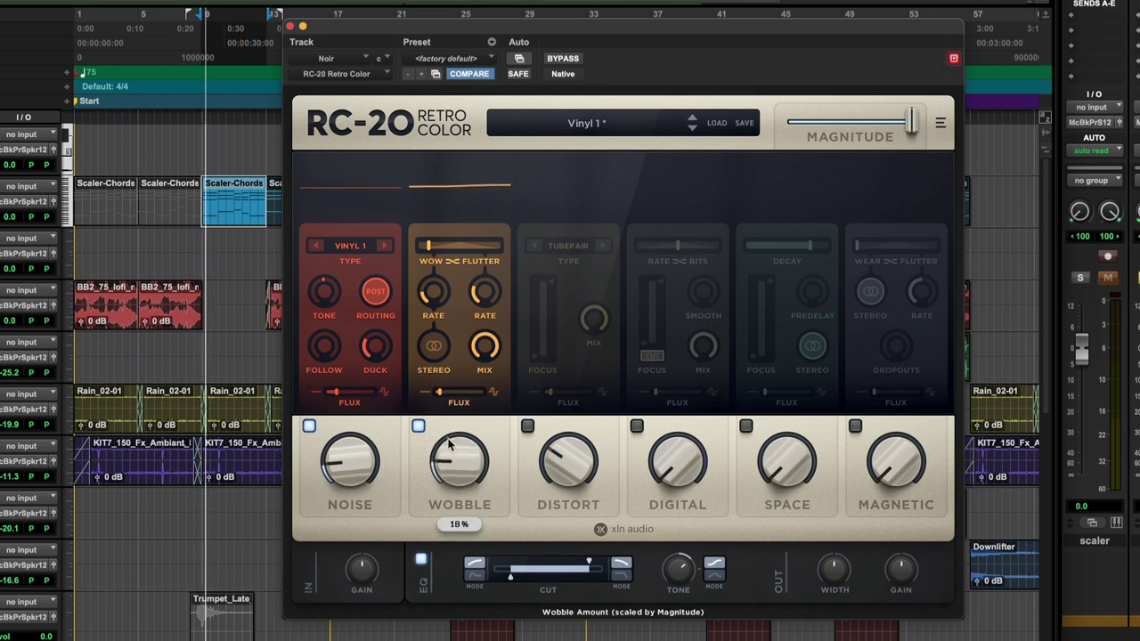
left_click_drag(450, 445, 458, 306)
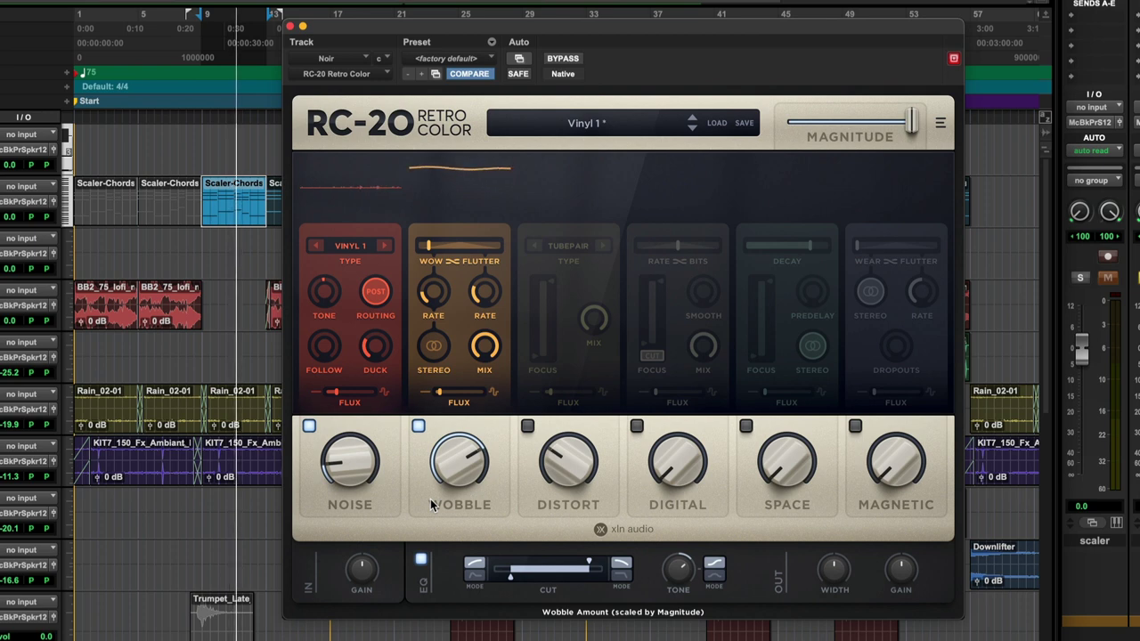
left_click_drag(431, 506, 473, 623)
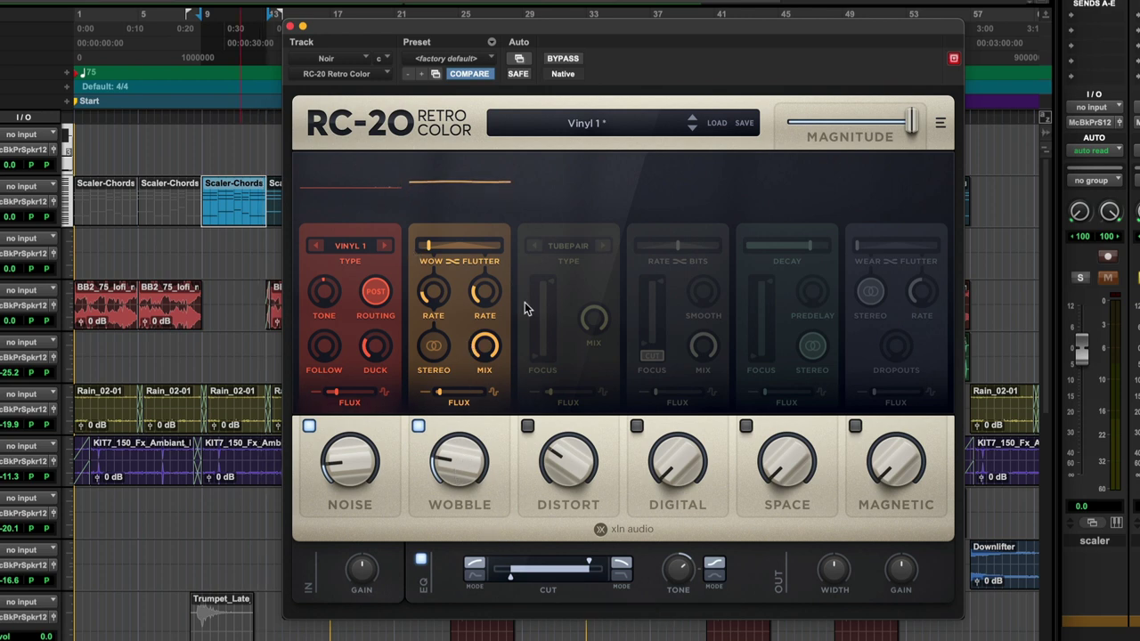
- Turn off the Noise module and enable the Distort module
left_click(309, 427)
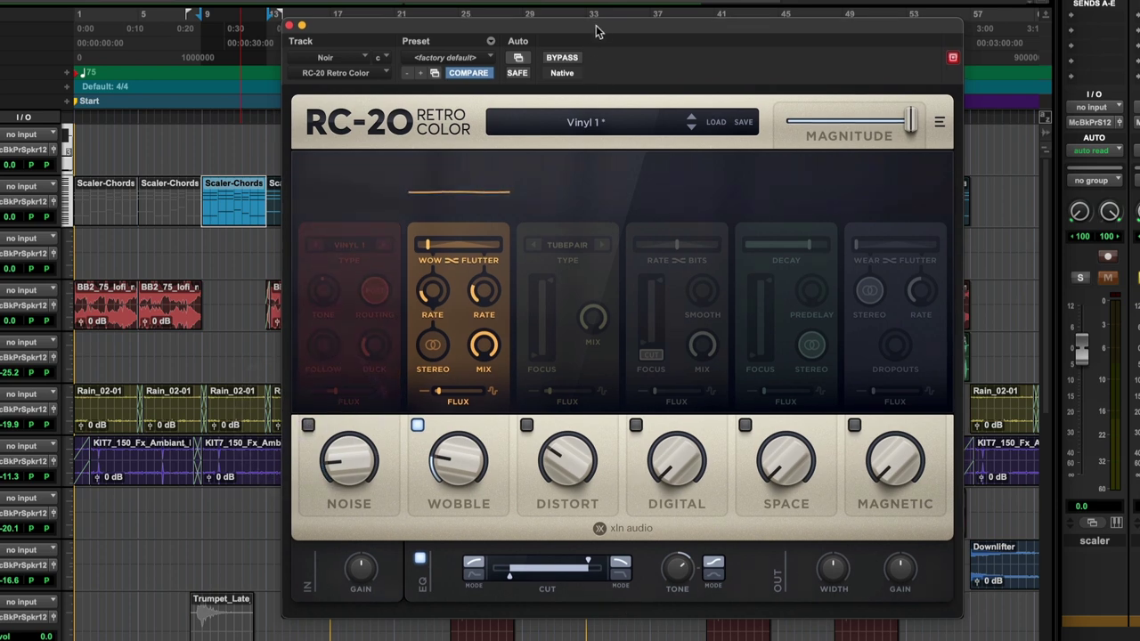
left_click_drag(597, 32, 470, 39)
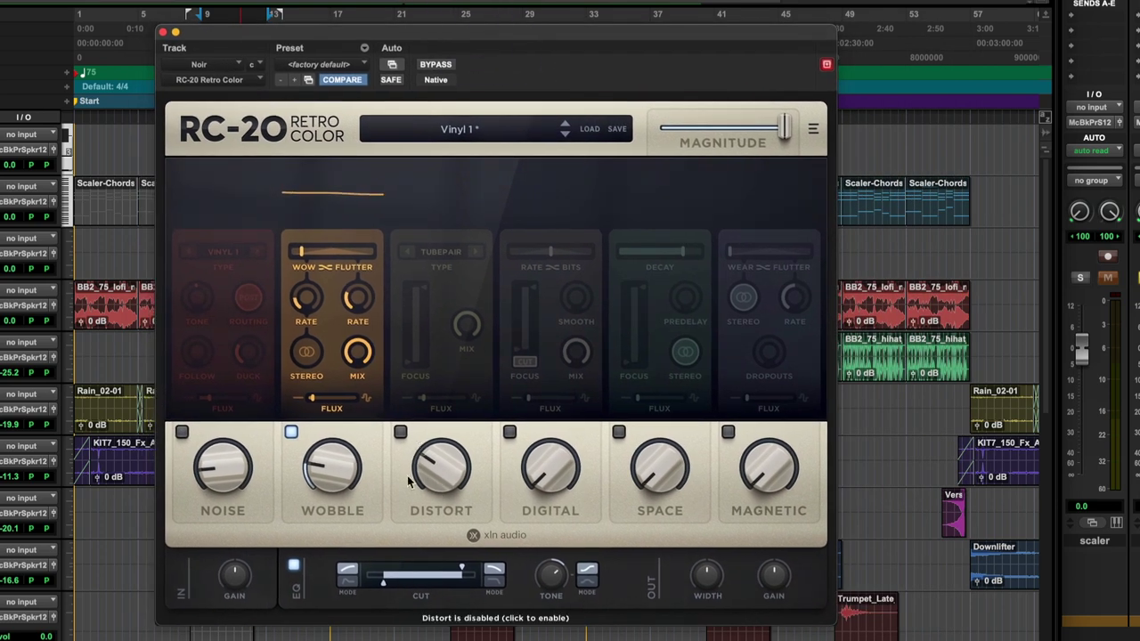
left_click(400, 433)
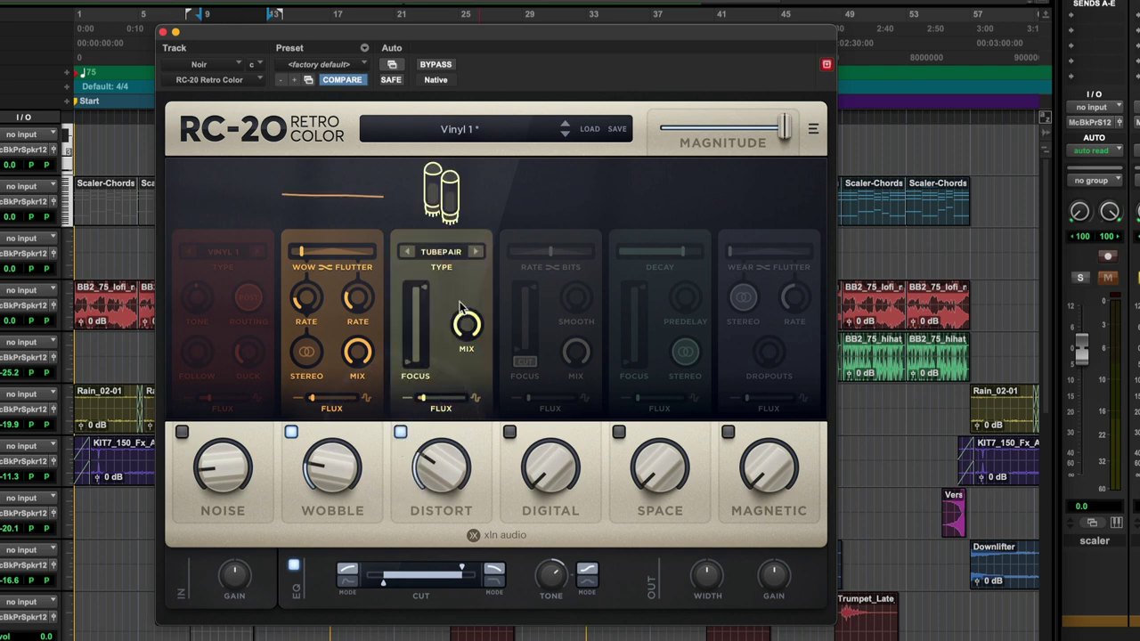
- Review the distortion types while keeping TubePair, and isolate Distort by turning off Wobble and reducing the Distort amount
left_click(452, 252)
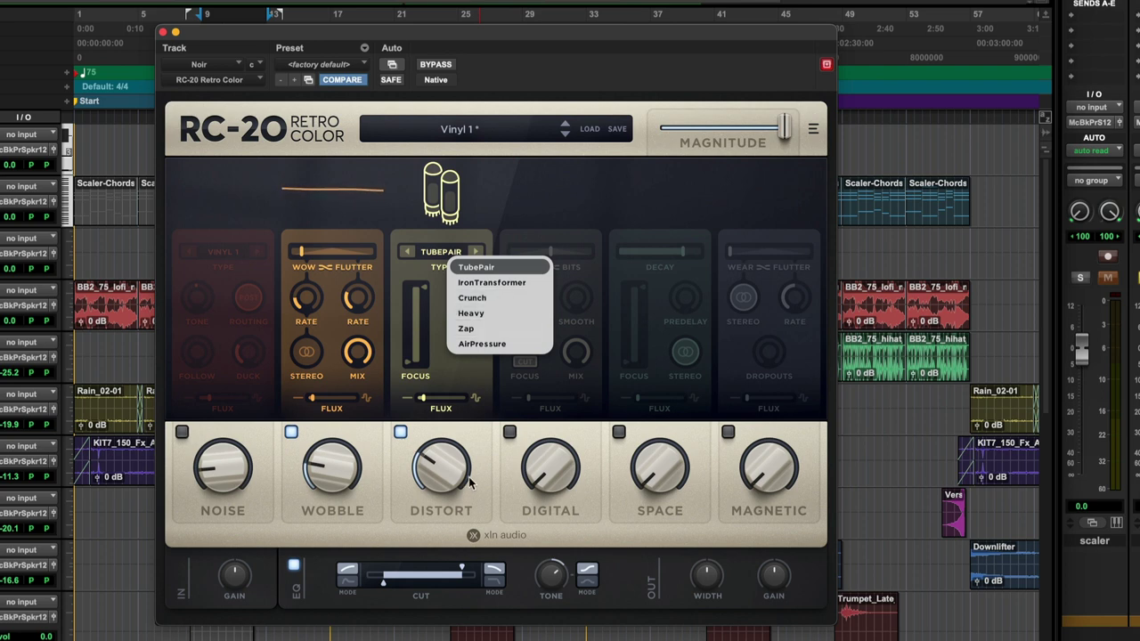
left_click(459, 449)
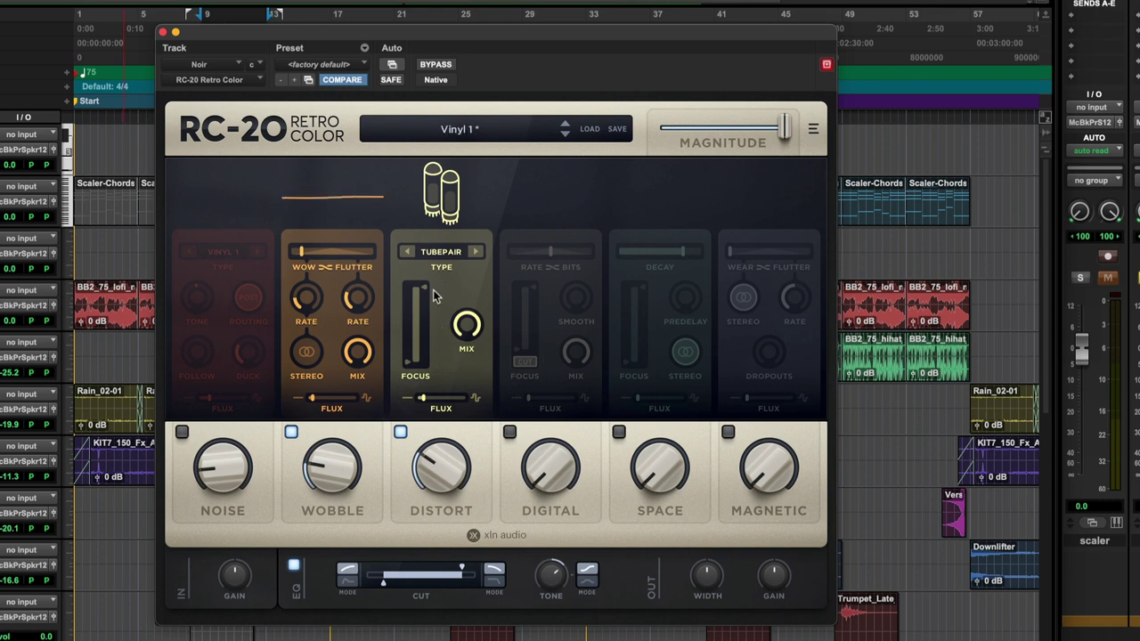
left_click(291, 432)
left_click_drag(441, 459, 448, 499)
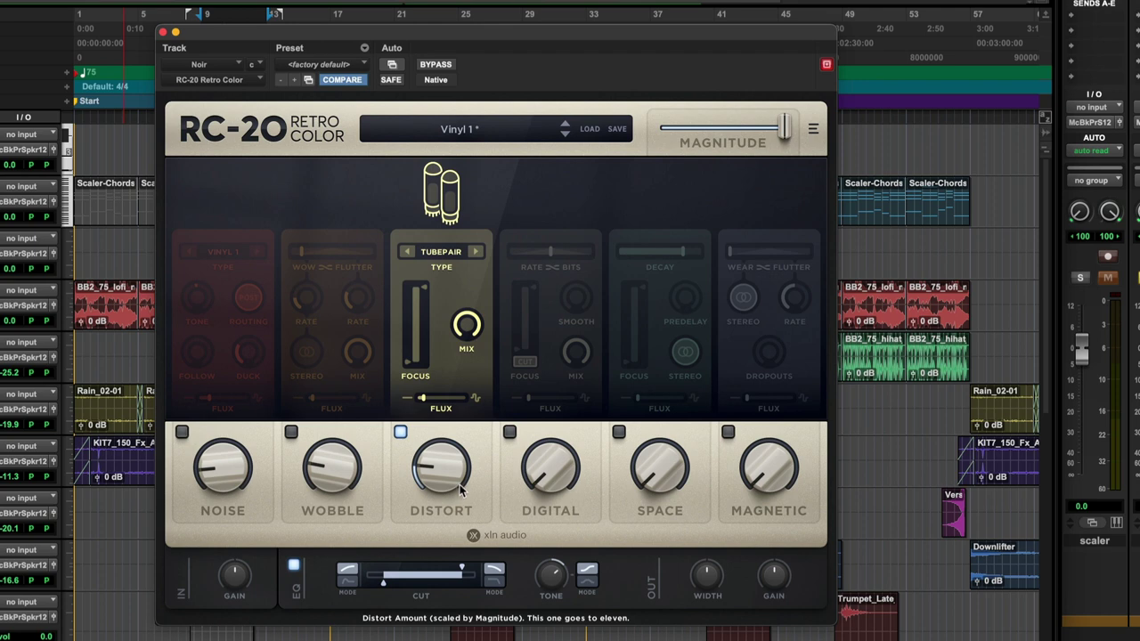
- Enable Digital in place of Distort, raise its amount to hear the effect, and lower it to a subtle level
left_click(505, 430)
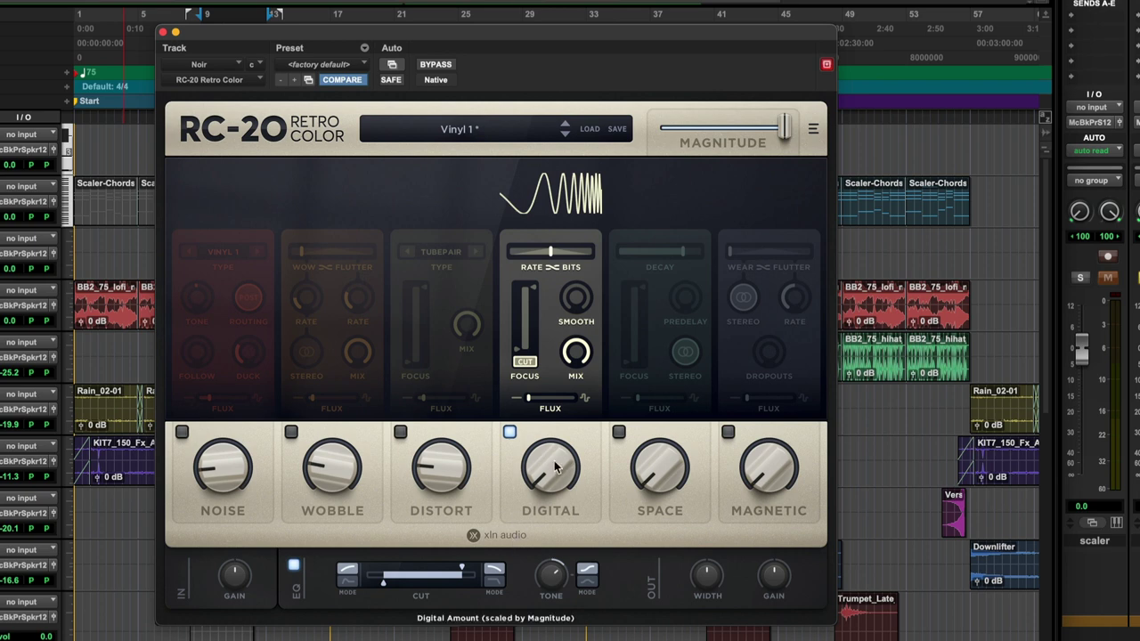
mouse_move(561, 479)
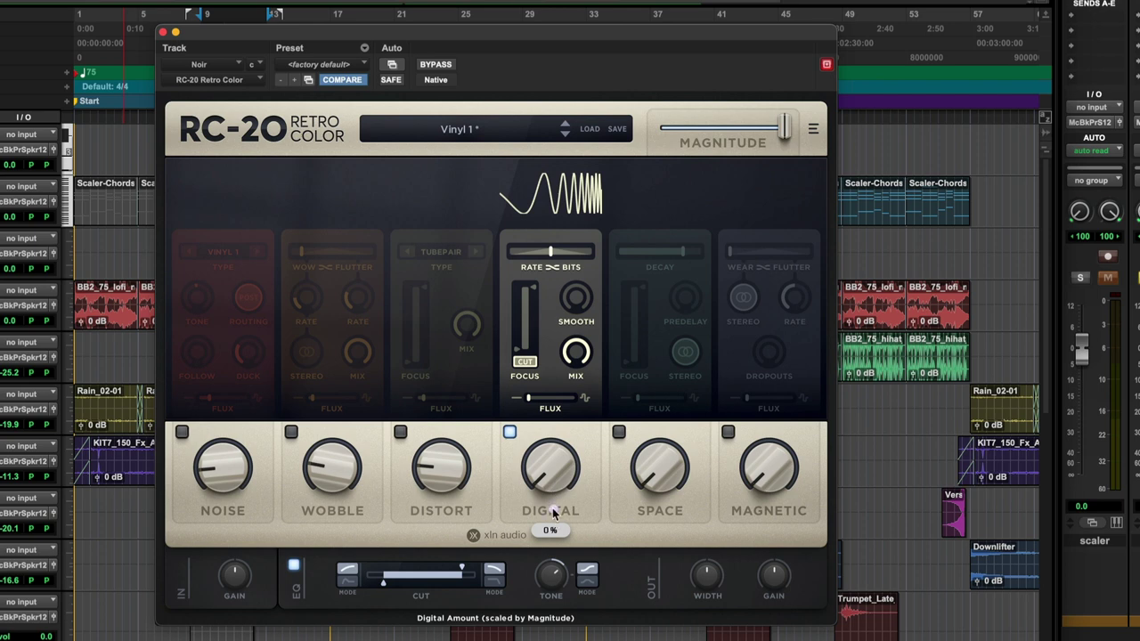
left_click(552, 471)
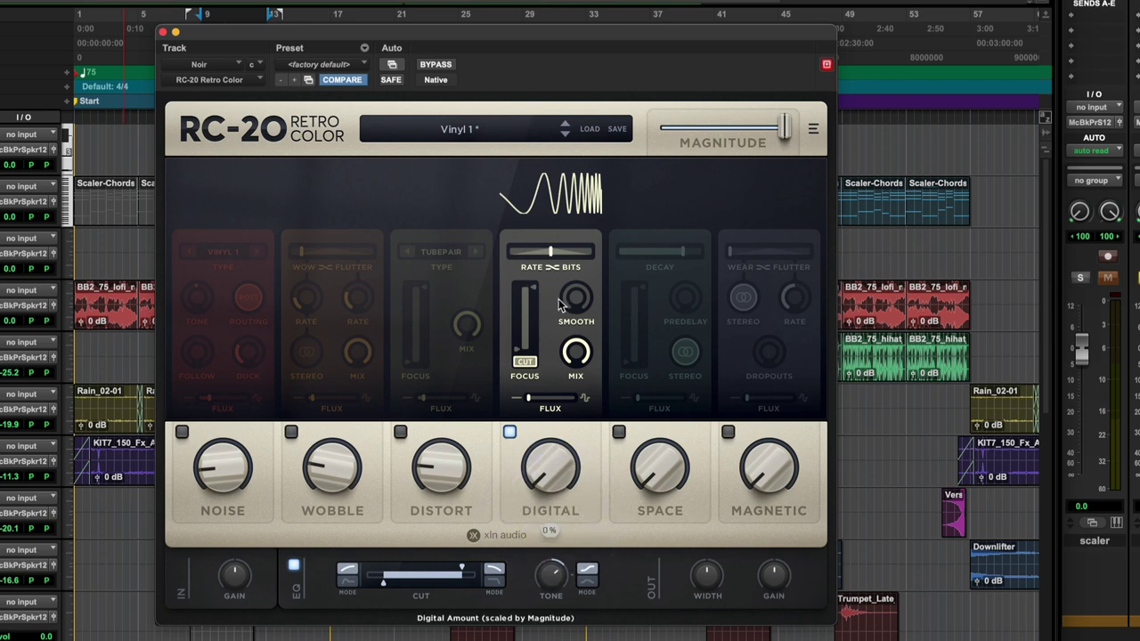
left_click_drag(543, 481, 528, 387)
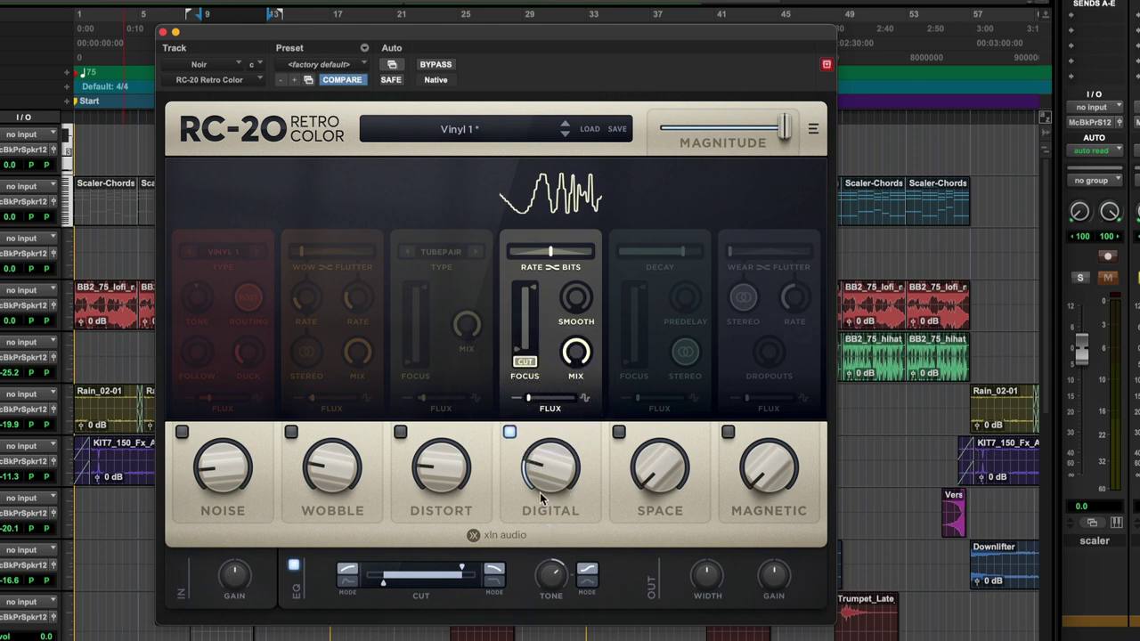
left_click_drag(547, 470, 547, 506)
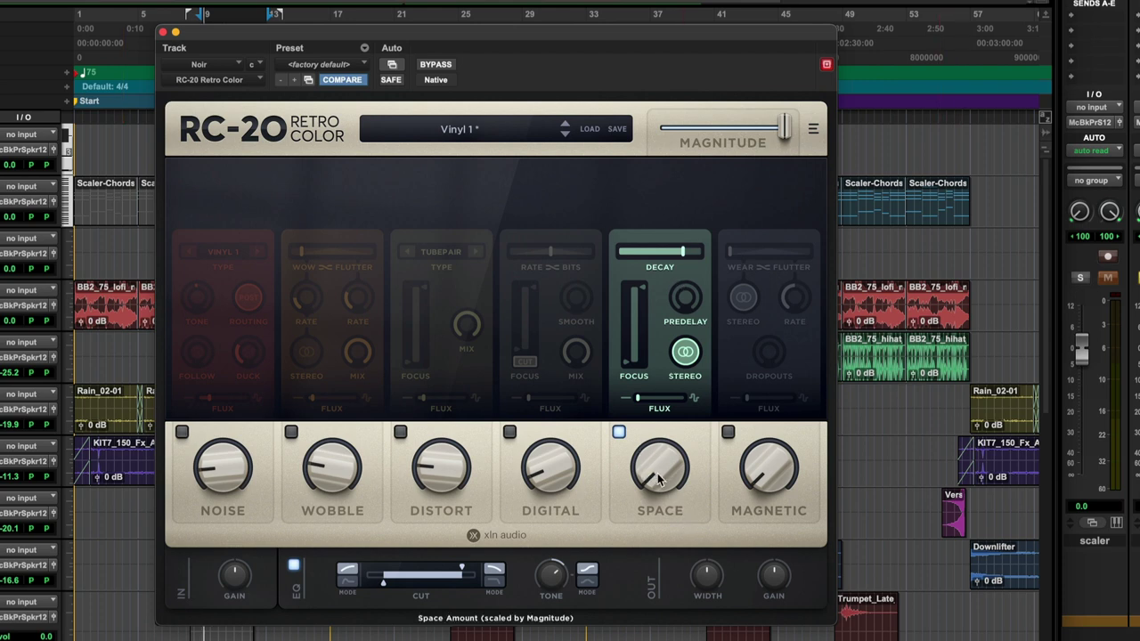
- With only the Space module enabled, push its amount to 100% and bring it down to a subtle level
left_click_drag(659, 482, 657, 204)
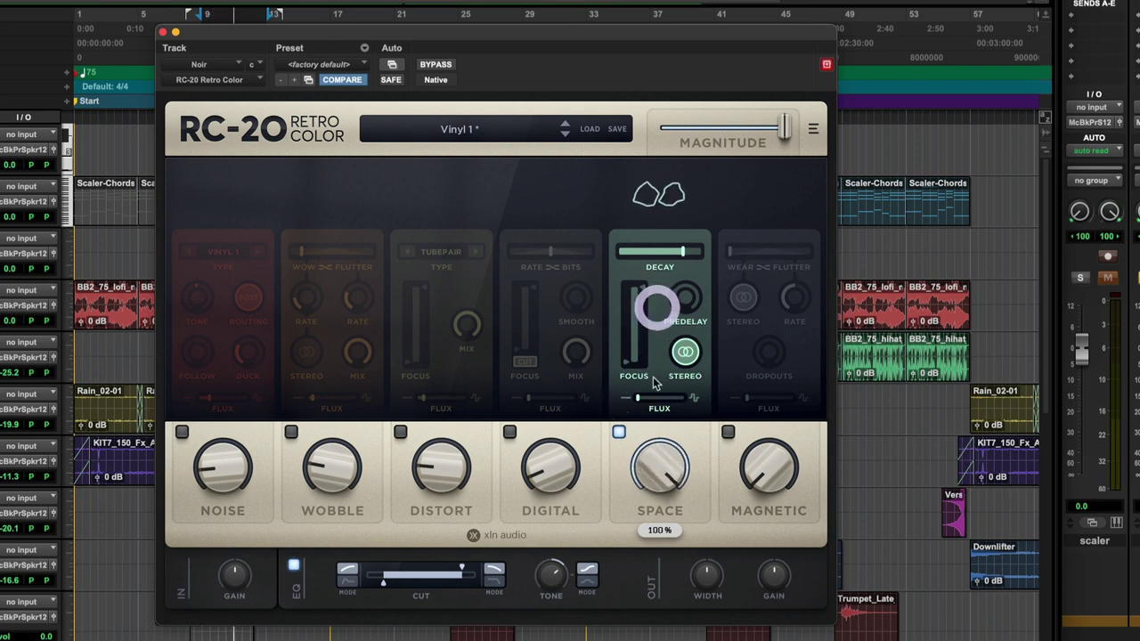
left_click_drag(659, 465, 660, 518)
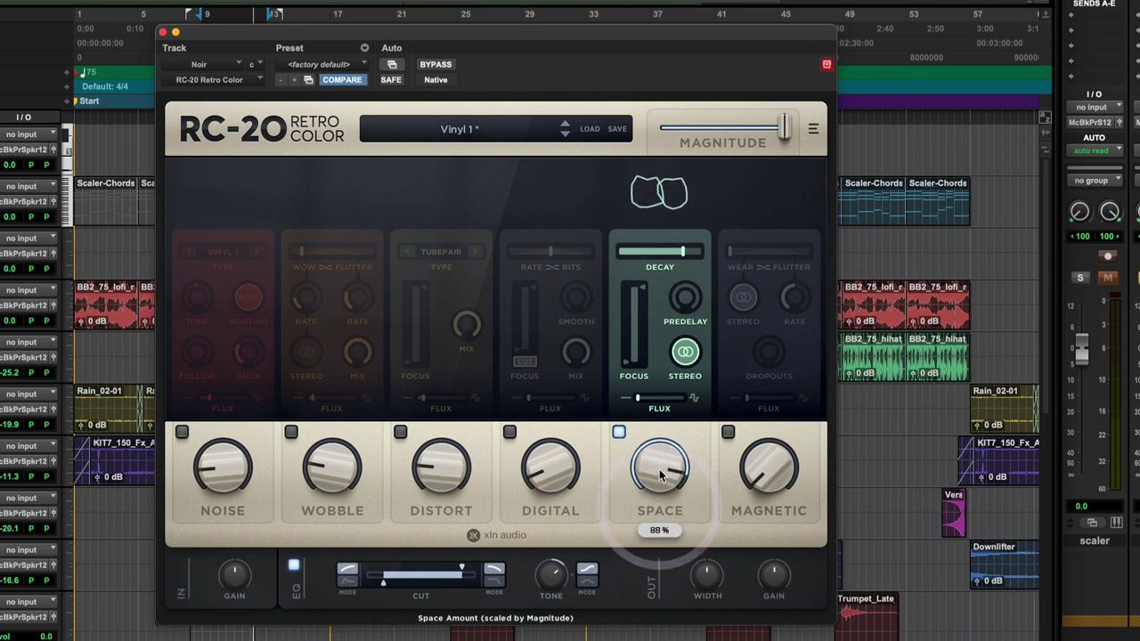
mouse_move(660, 477)
left_mouse_down()
mouse_move(658, 588)
mouse_move(668, 376)
mouse_move(659, 457)
left_mouse_up()
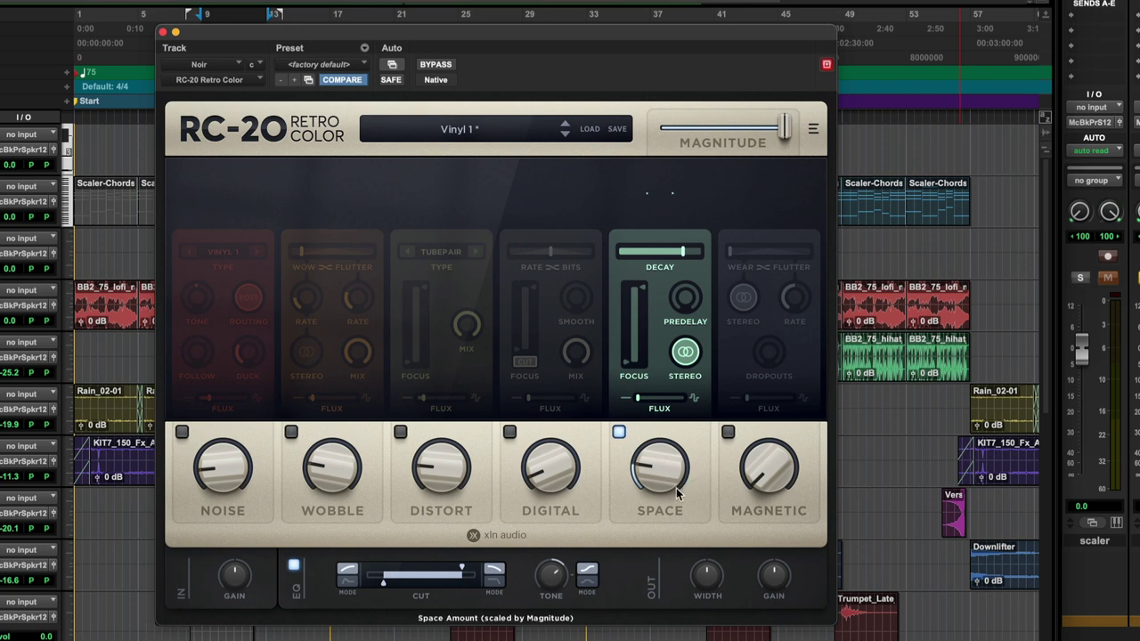
- With only the Magnetic module enabled, raise its amount to 100%
mouse_move(768, 499)
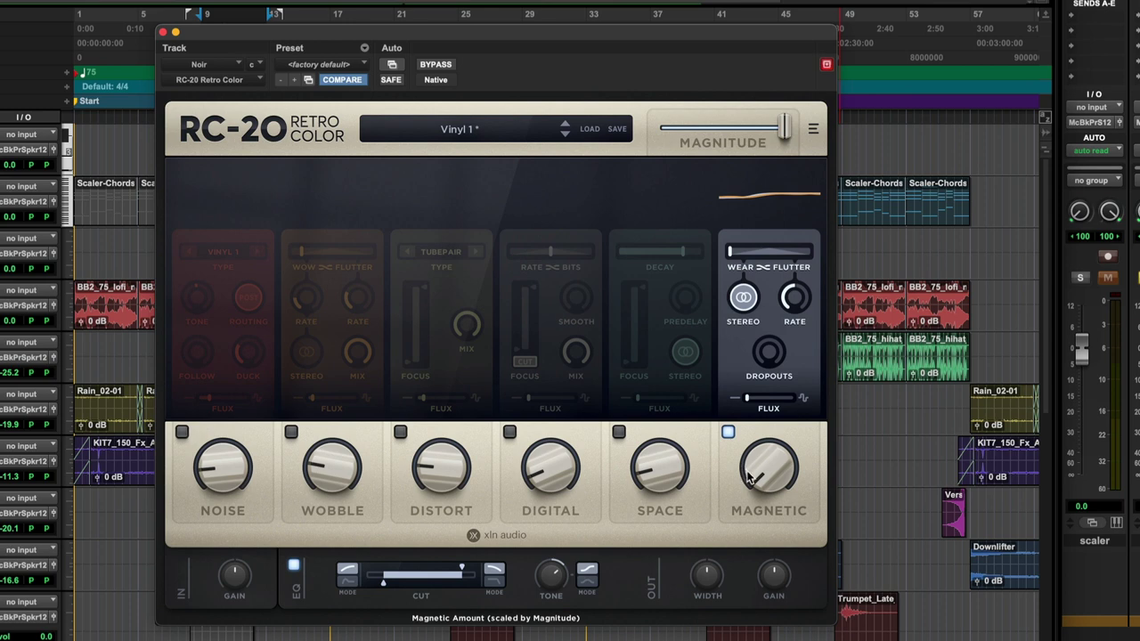
scroll(763, 479, "up", 10)
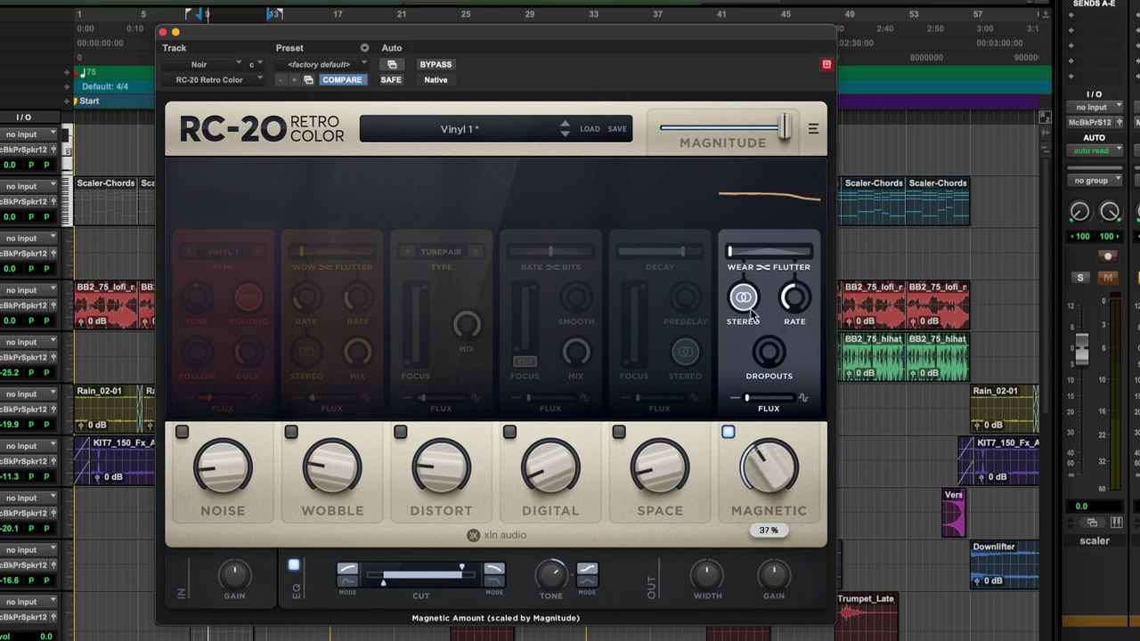
left_click_drag(767, 479, 764, 268)
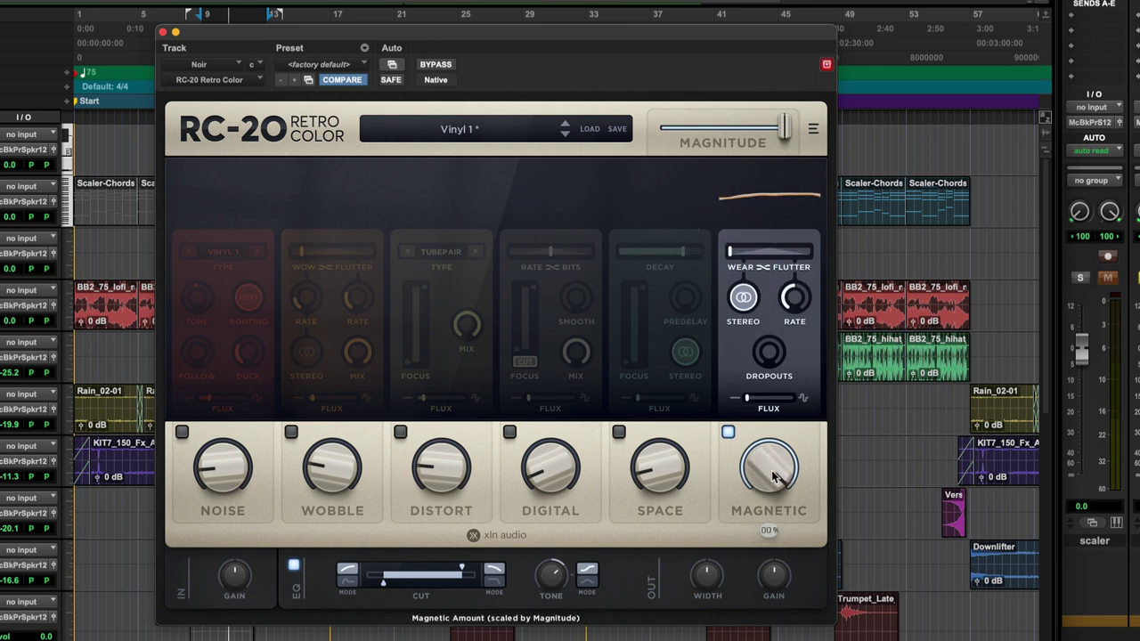
- Try a higher Flux on the Magnetic module and settle it at 19%
left_click(768, 398)
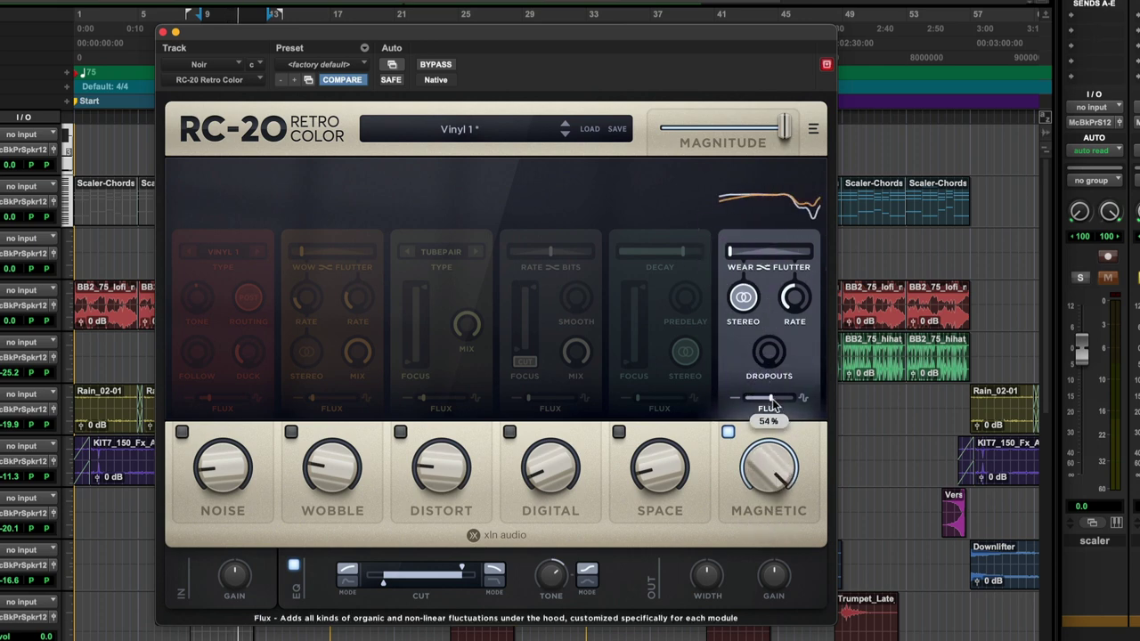
left_click_drag(768, 400, 756, 401)
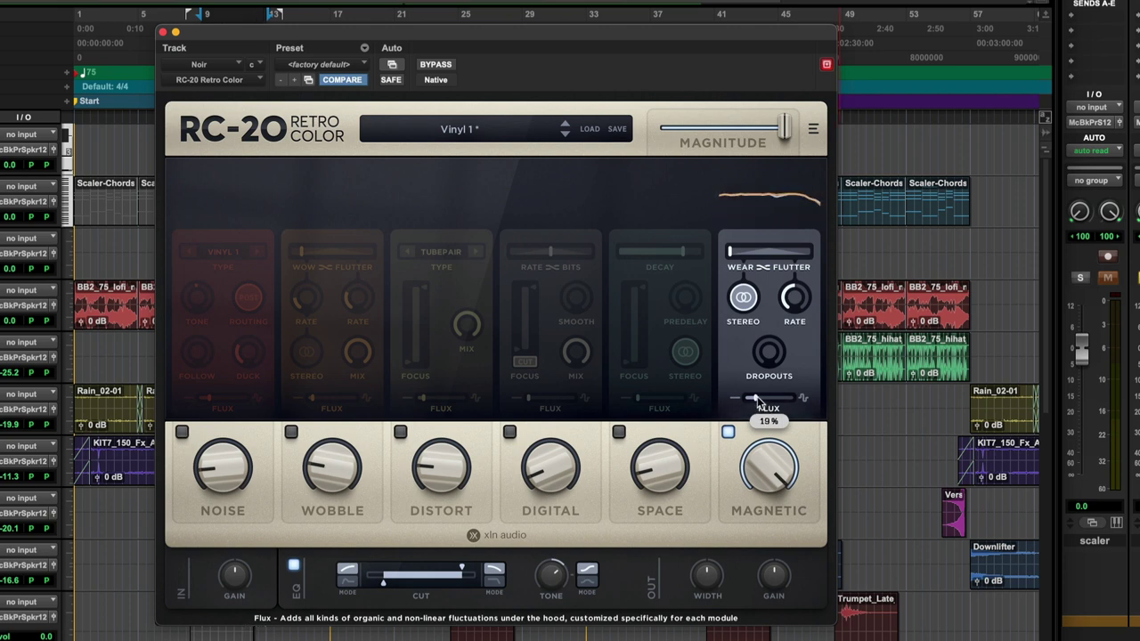
left_click(757, 398)
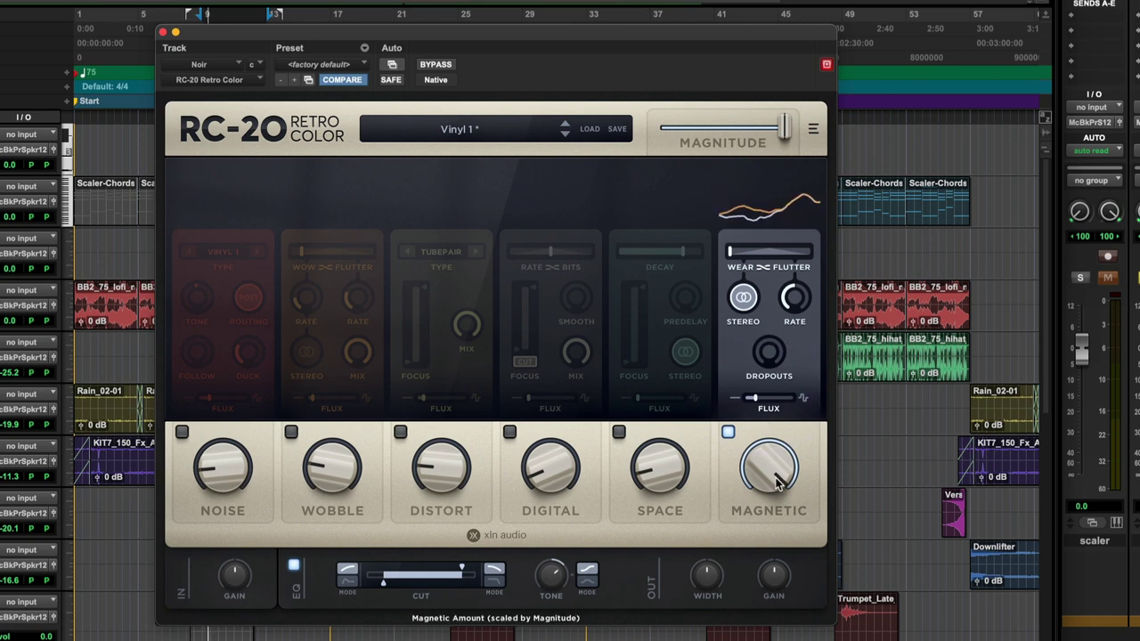
- Raise the Magnetic module's Rate and lower the Magnetic amount to a moderate level
left_click_drag(797, 303, 824, 240)
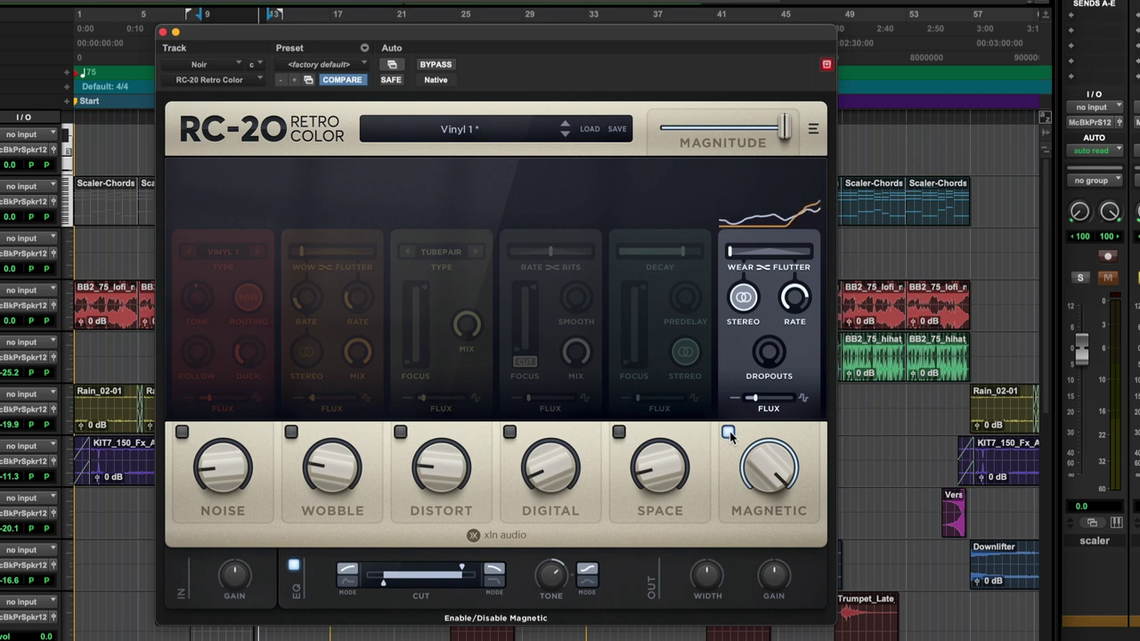
left_click_drag(743, 459, 760, 469)
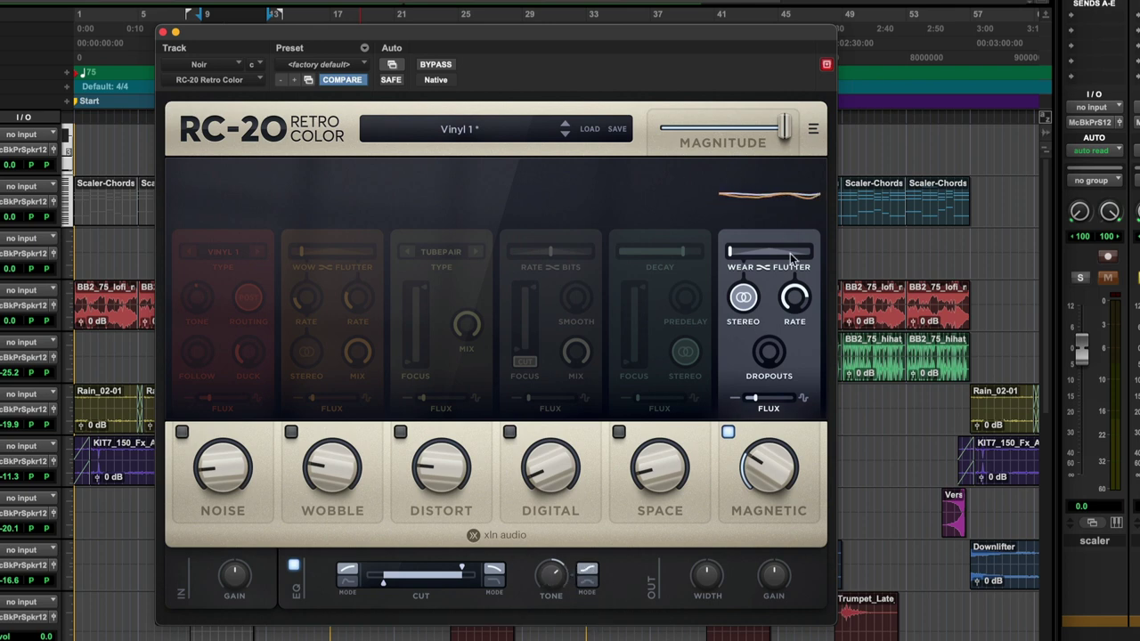
- Review the EQ Tone mode and the output Width and Gain controls
left_click(587, 575)
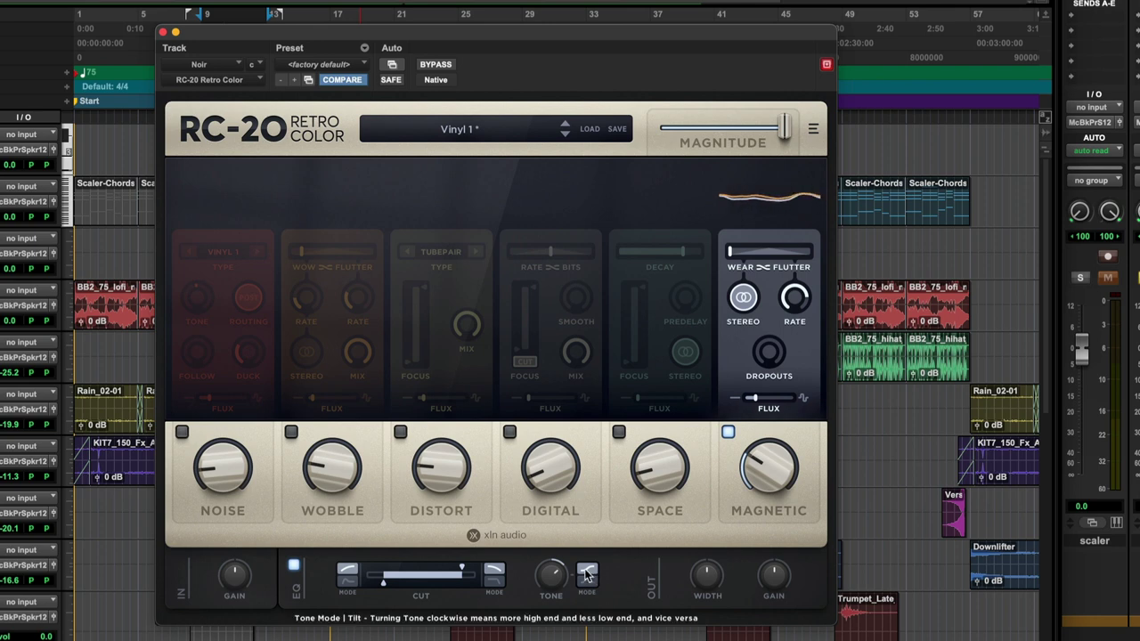
left_click(588, 578)
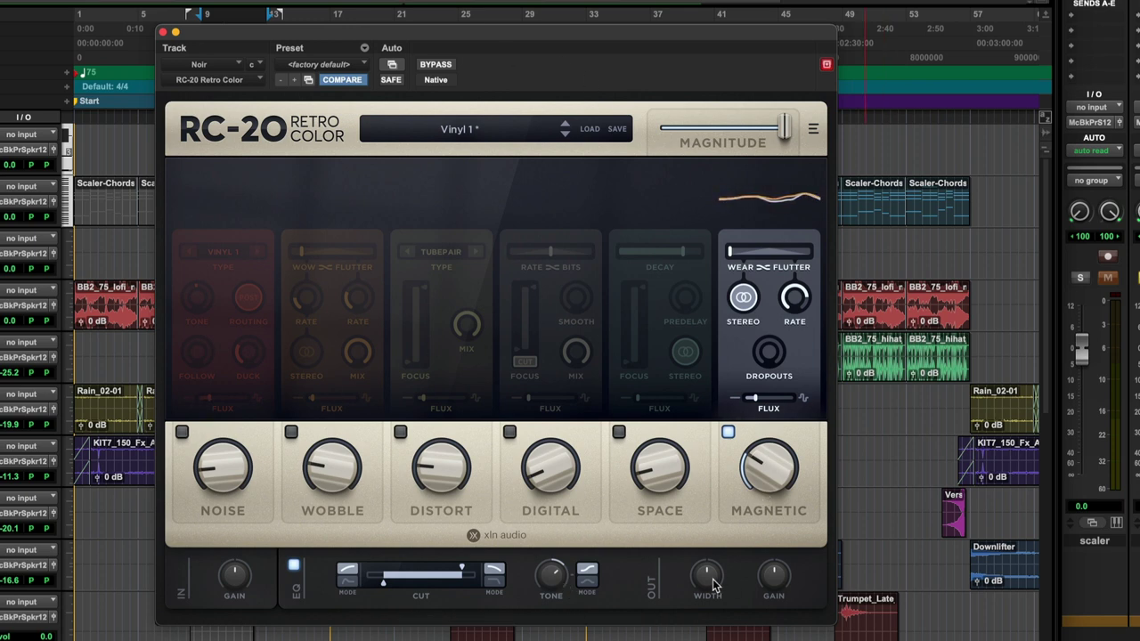
left_click(774, 579)
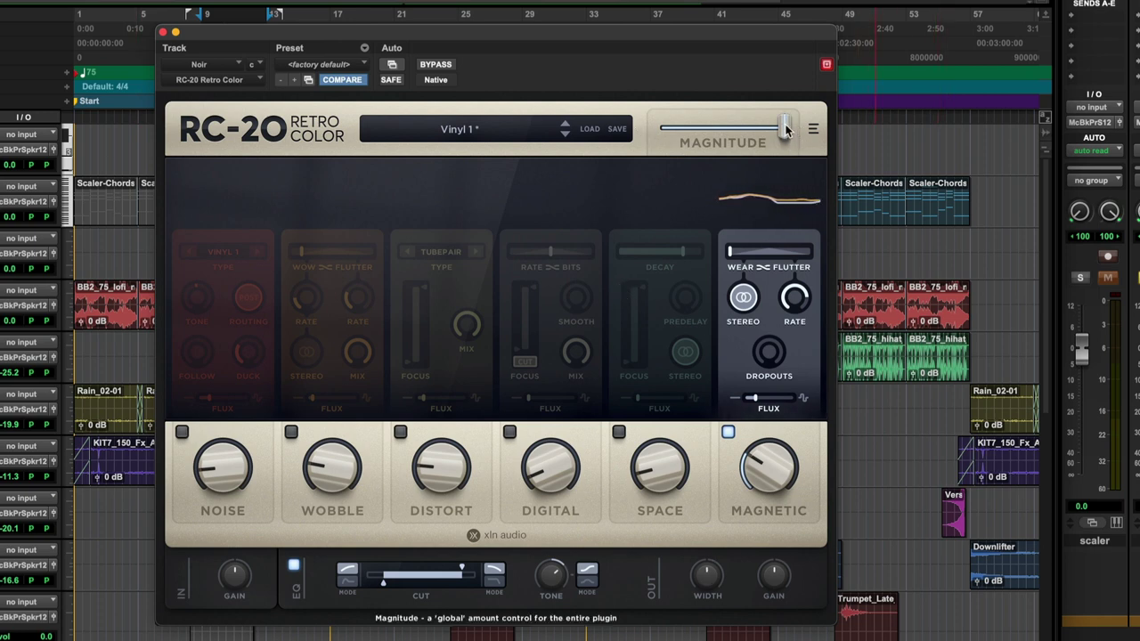
- Enable the Space, Digital, Distort and Wobble modules alongside Magnetic, and raise the Digital amount slightly
left_click(618, 432)
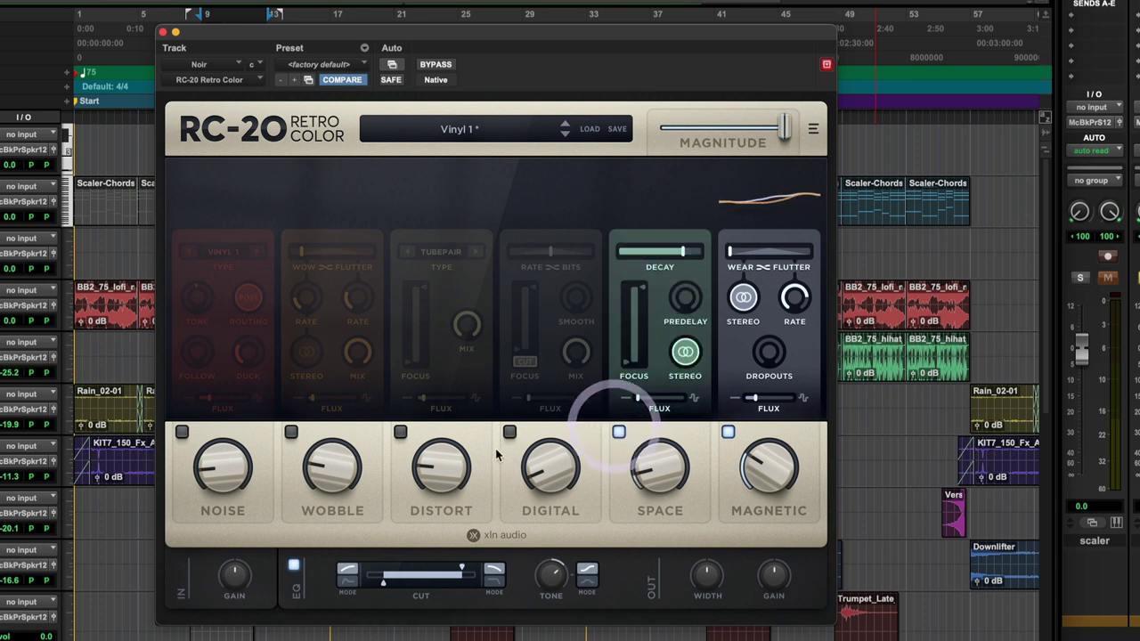
left_click(510, 432)
left_click(400, 432)
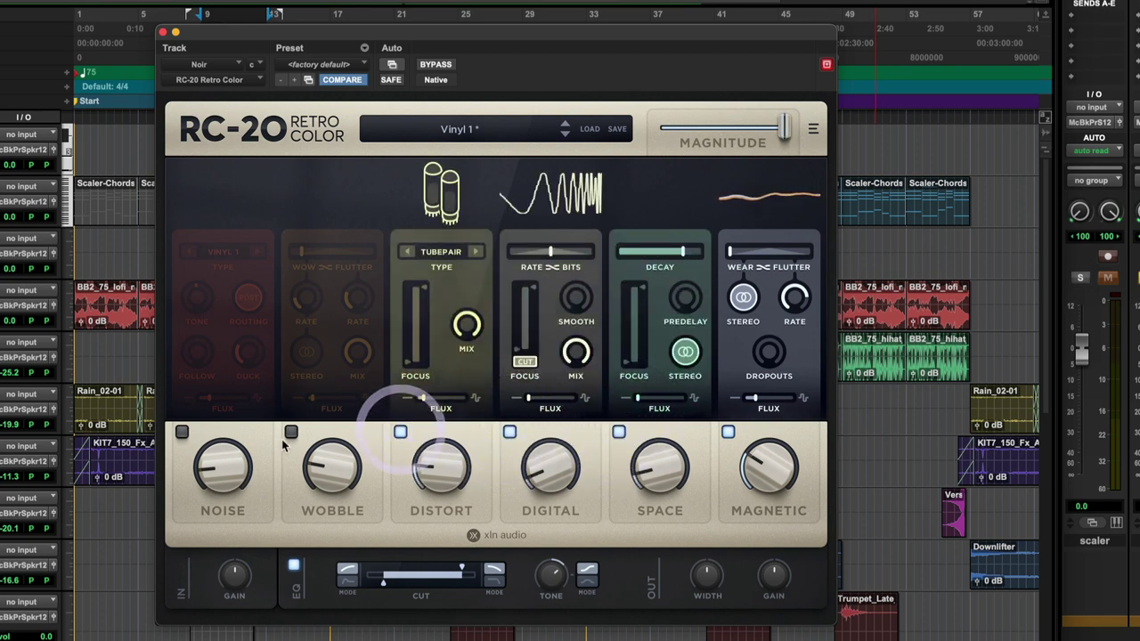
left_click(290, 432)
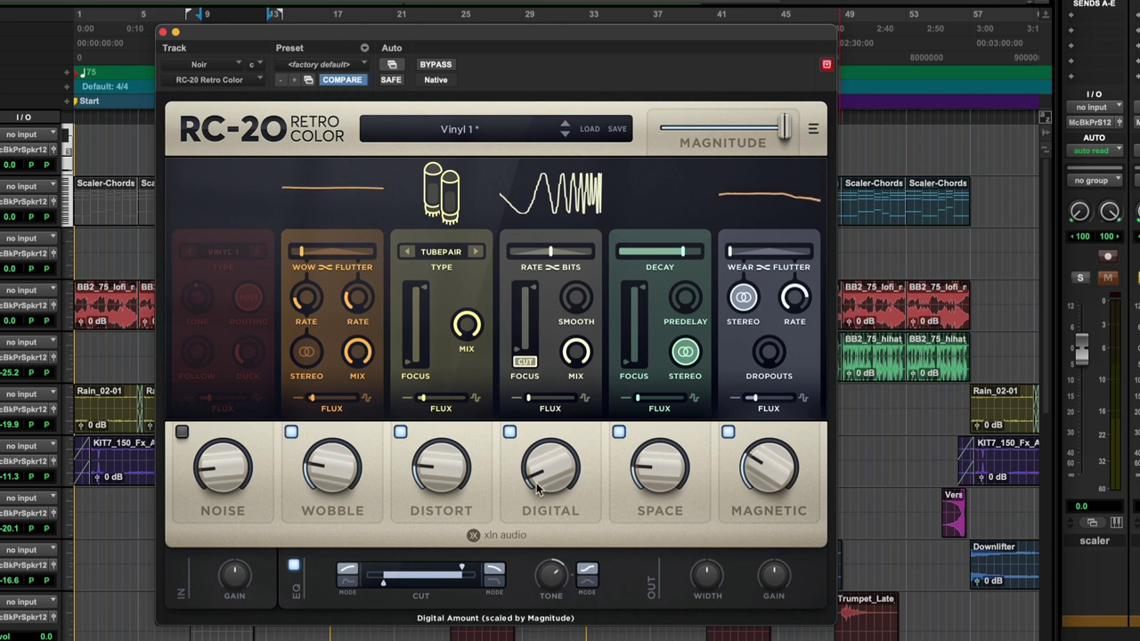
left_click_drag(538, 488, 537, 482)
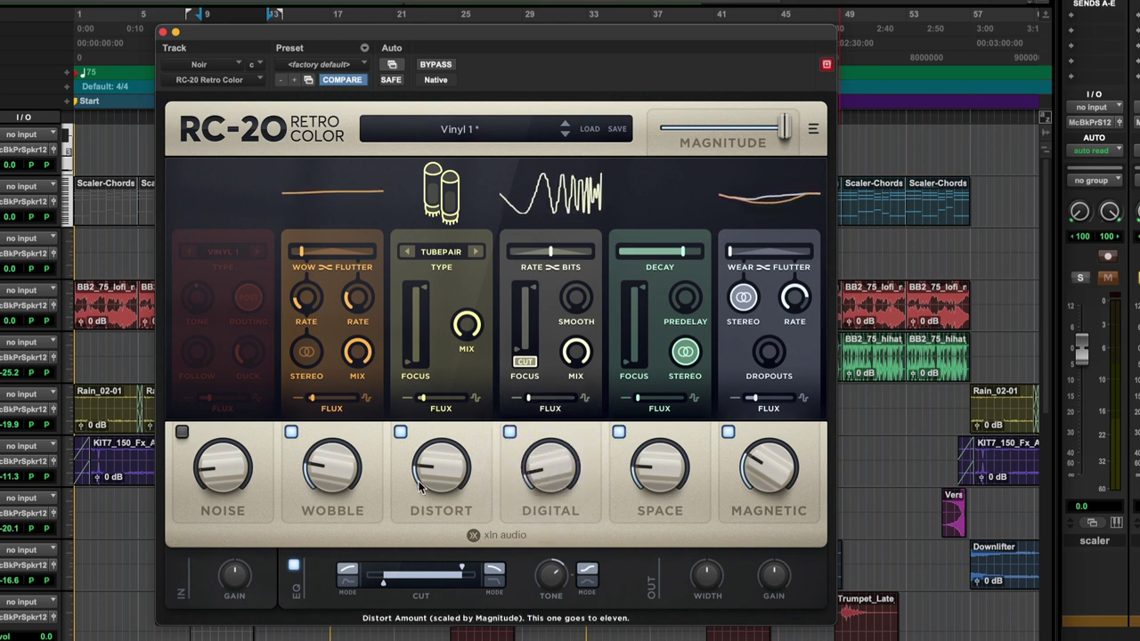
- Lower the global Magnitude to 19% to compare the overall effect, and return it to 100%
left_click(784, 129)
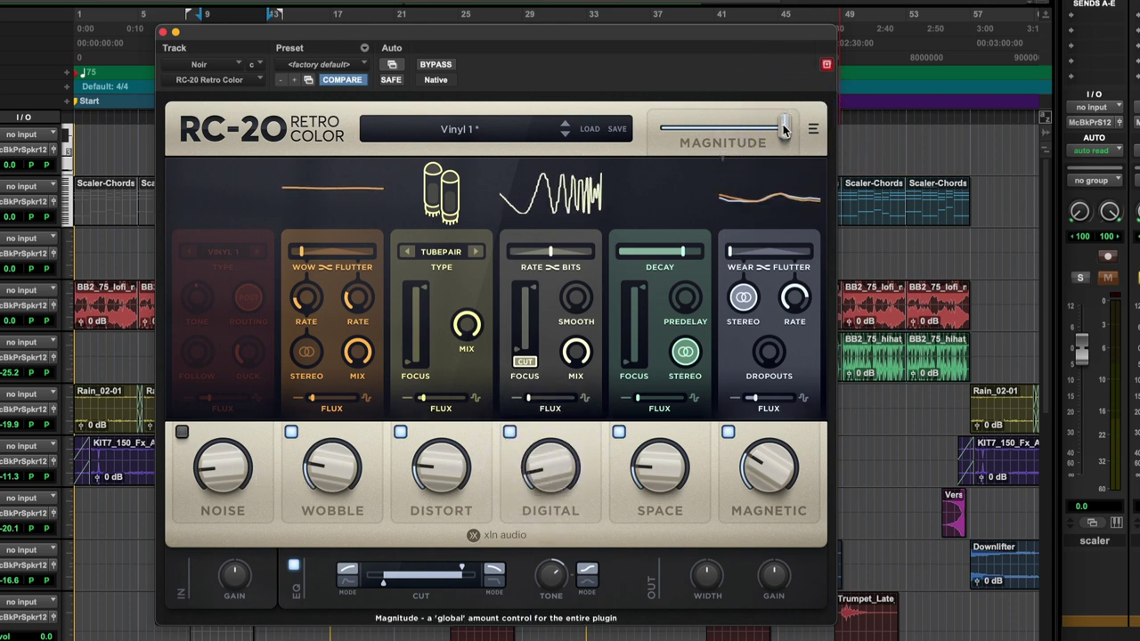
left_click_drag(784, 129, 686, 138)
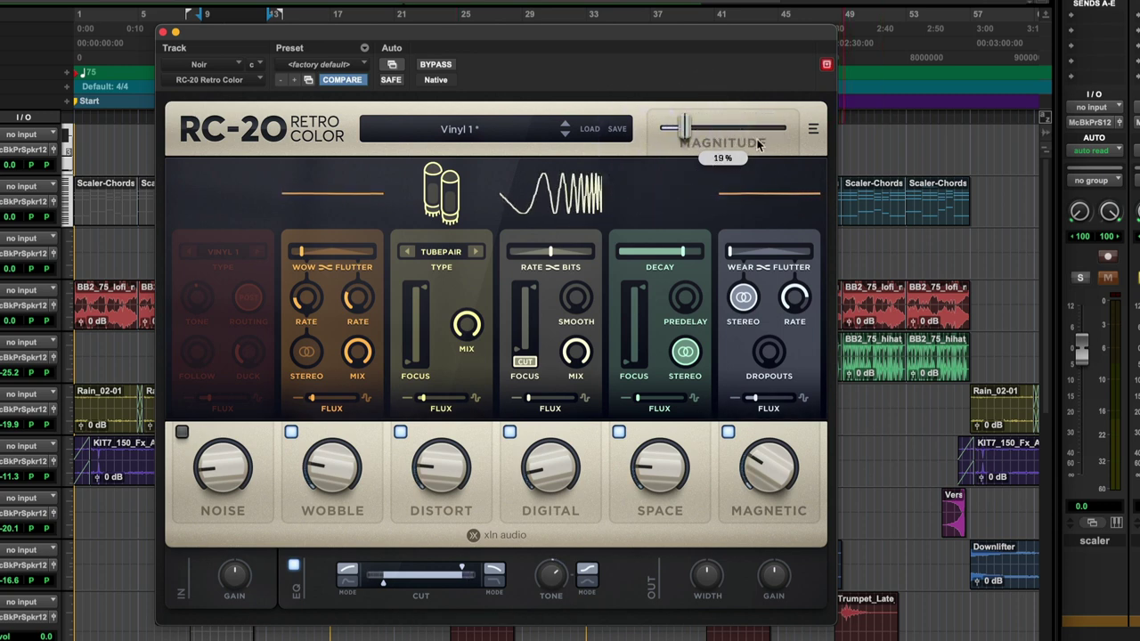
left_click_drag(759, 145, 790, 132)
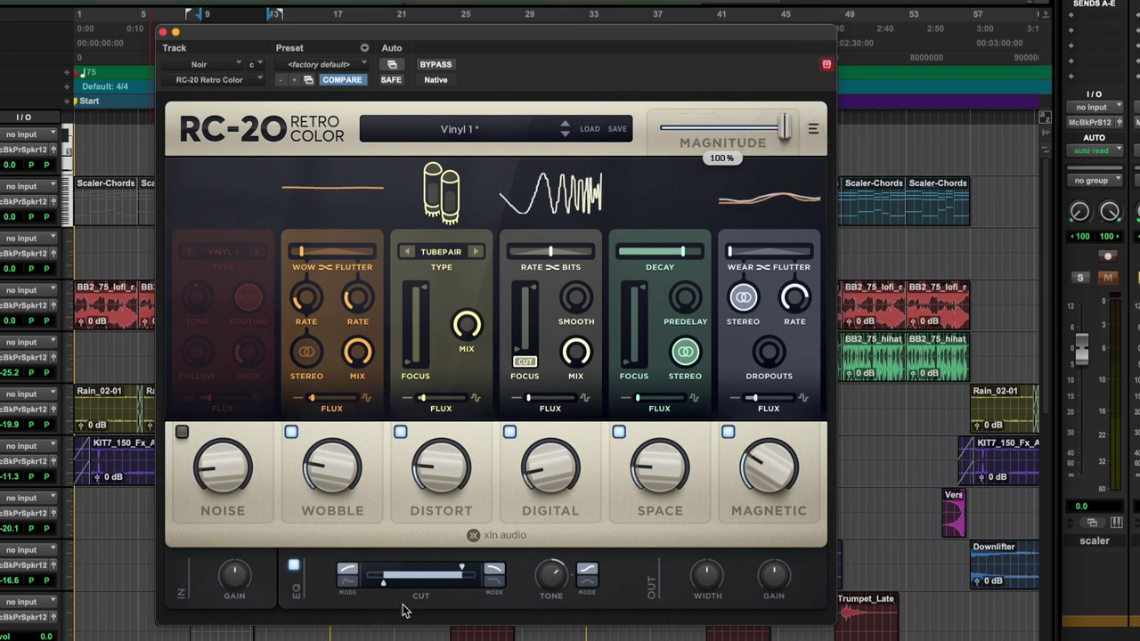
- Browse the factory presets and audition Cassette Bad Batteries
left_click(462, 132)
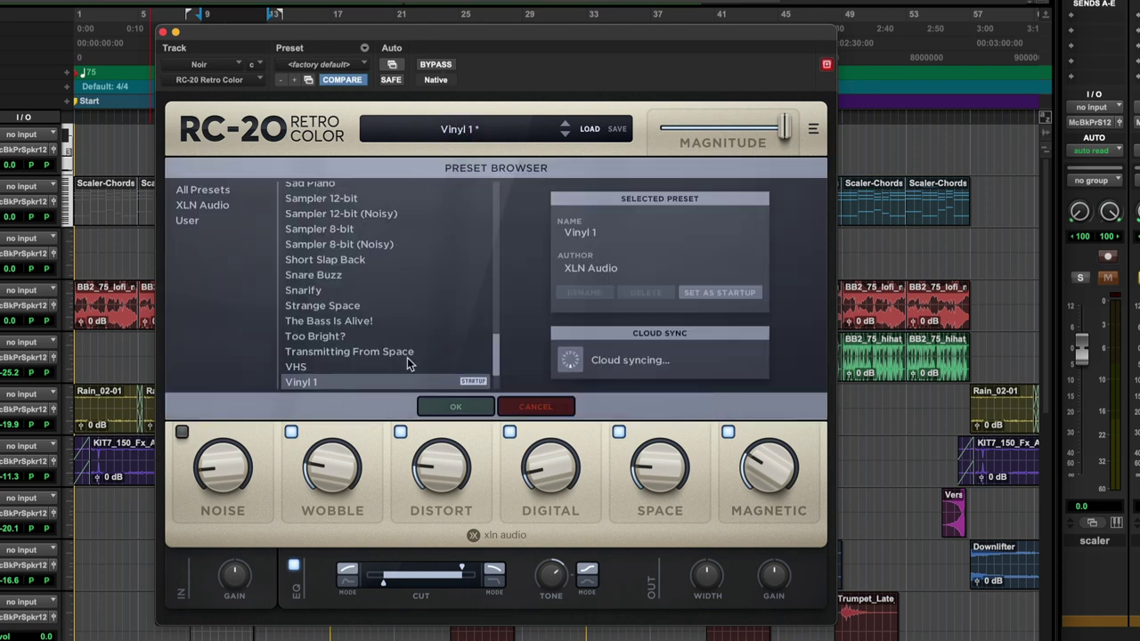
scroll(360, 361, "up", 10)
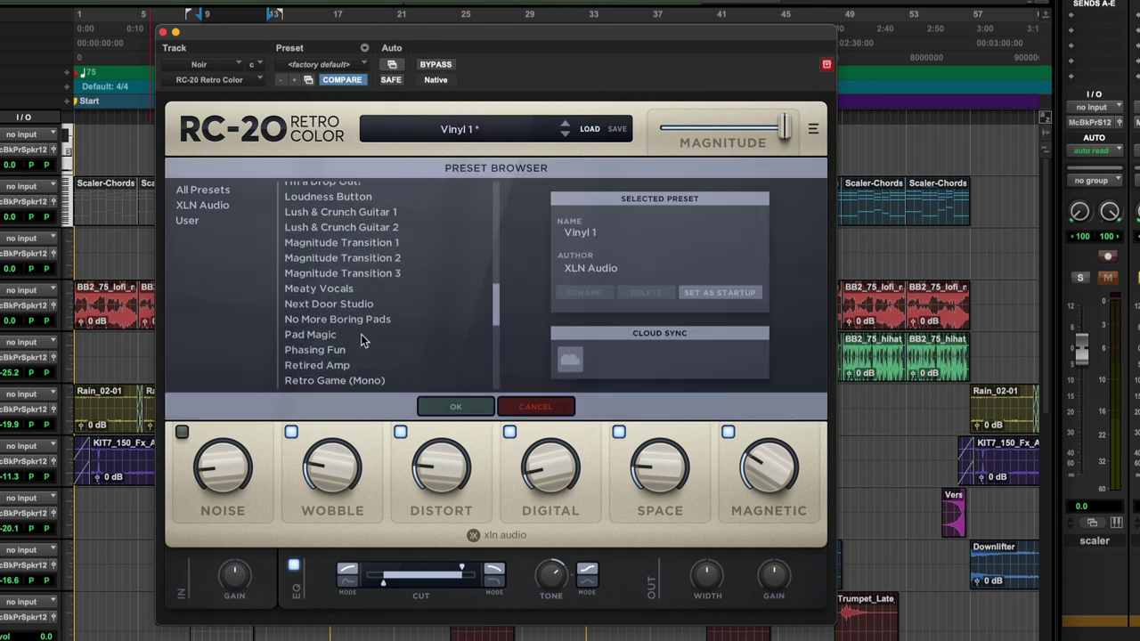
scroll(362, 337, "up", 6)
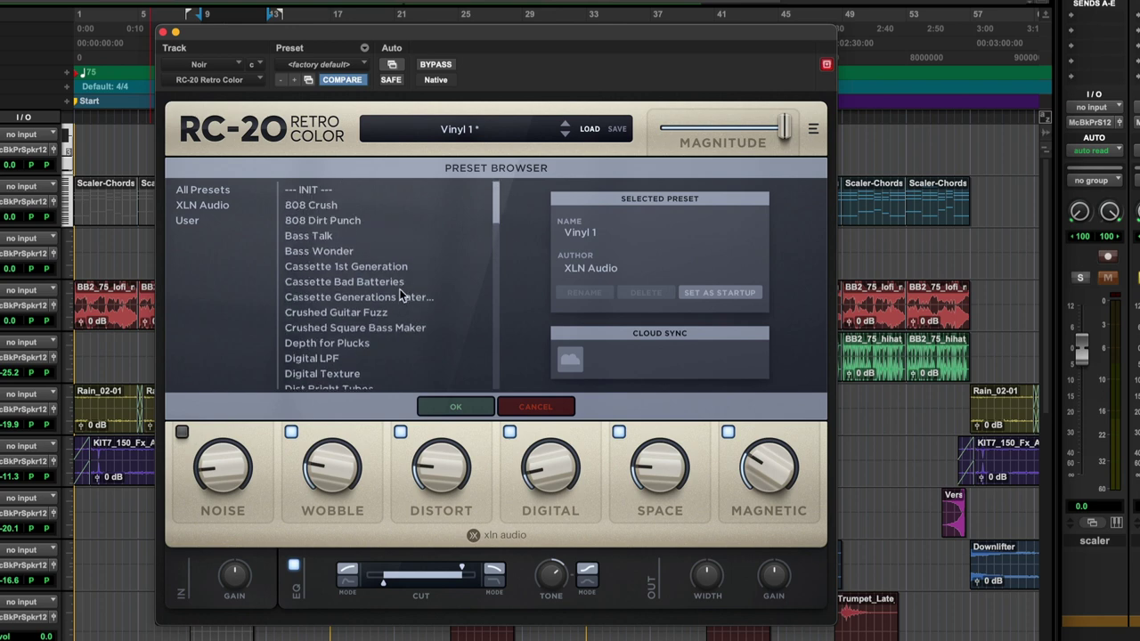
left_click(313, 282)
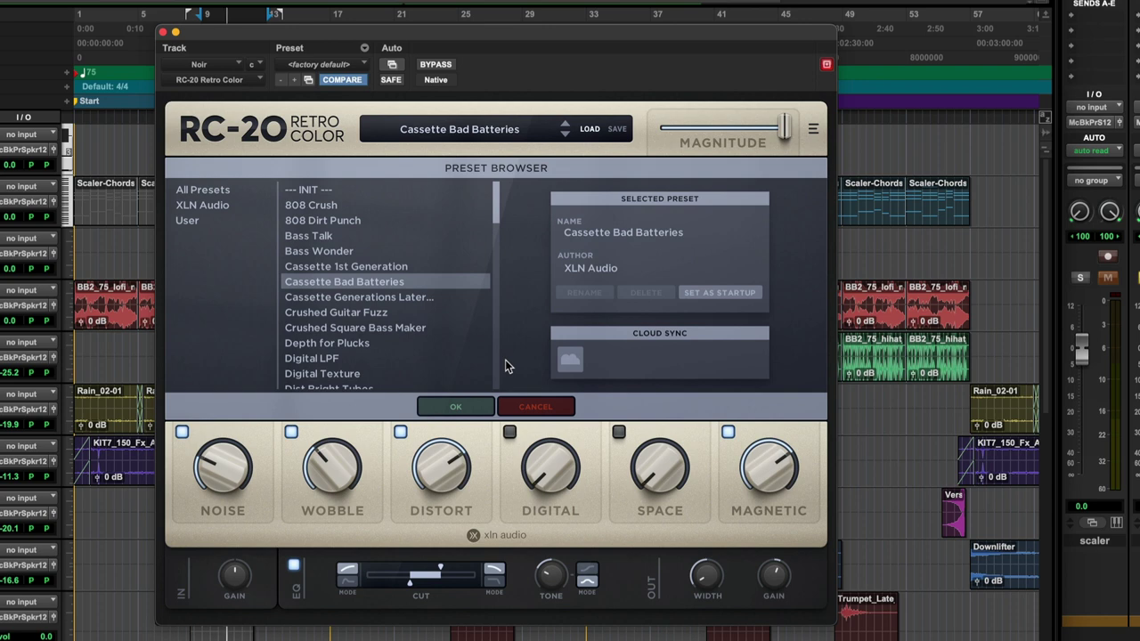
- Audition the Retro Game (Stereo) and Sad Piano presets on the chord track
scroll(391, 351, "down", 8)
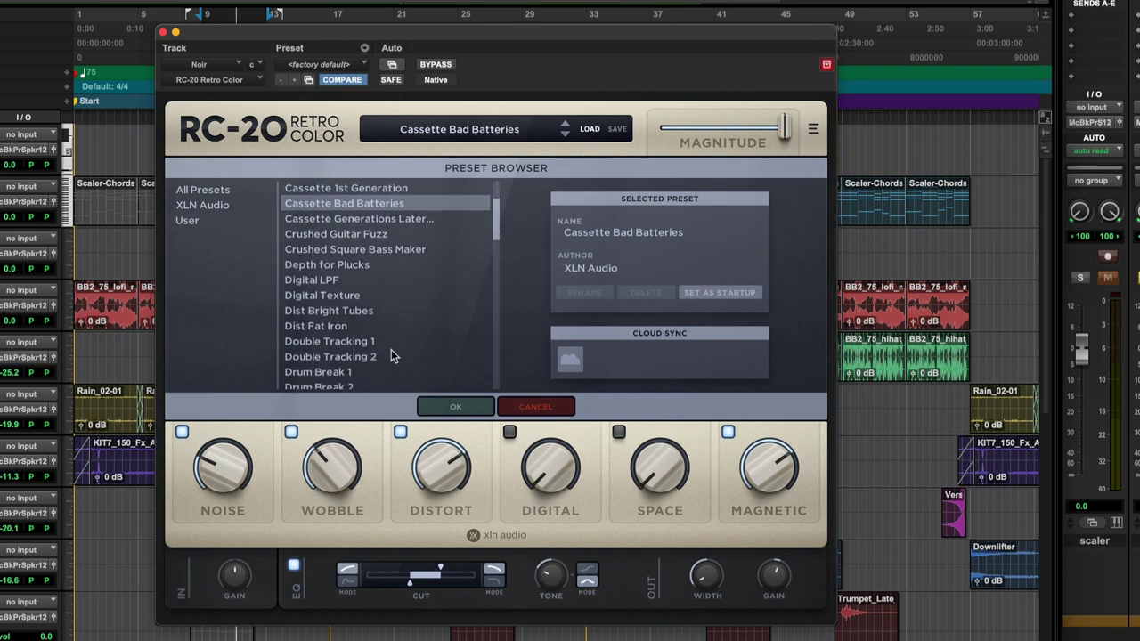
scroll(391, 352, "down", 8)
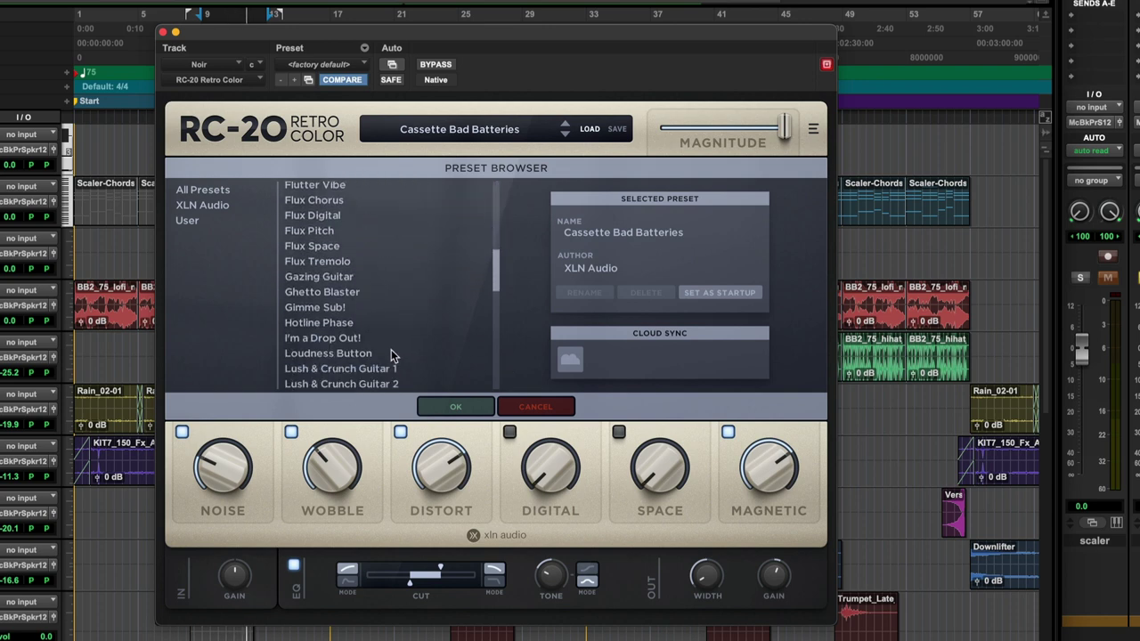
scroll(391, 349, "down", 2)
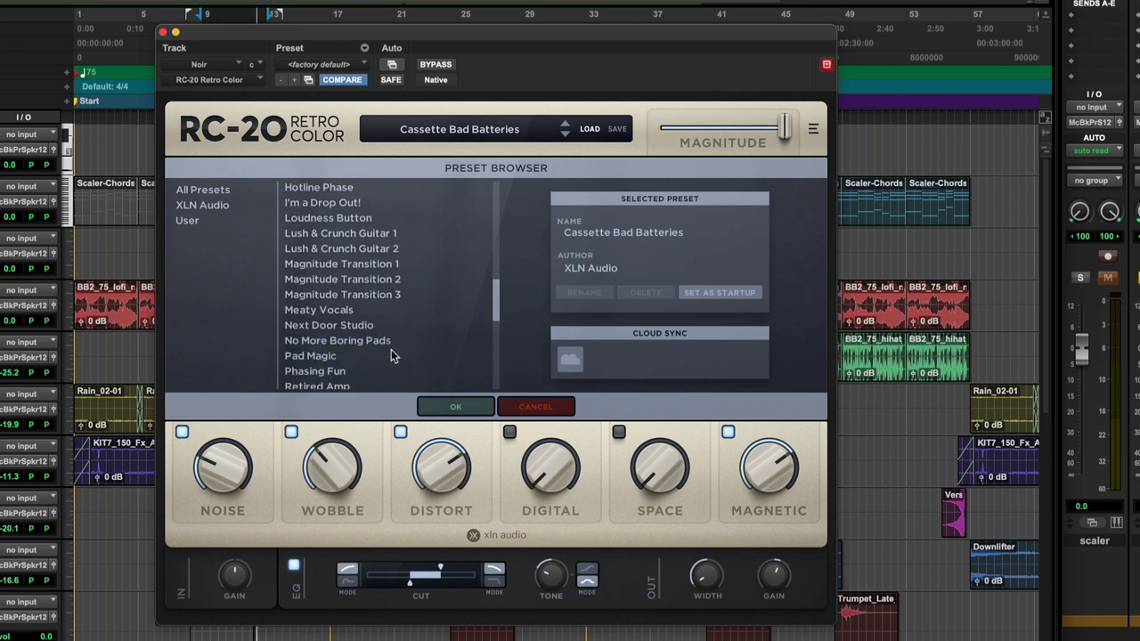
scroll(399, 337, "down", 2)
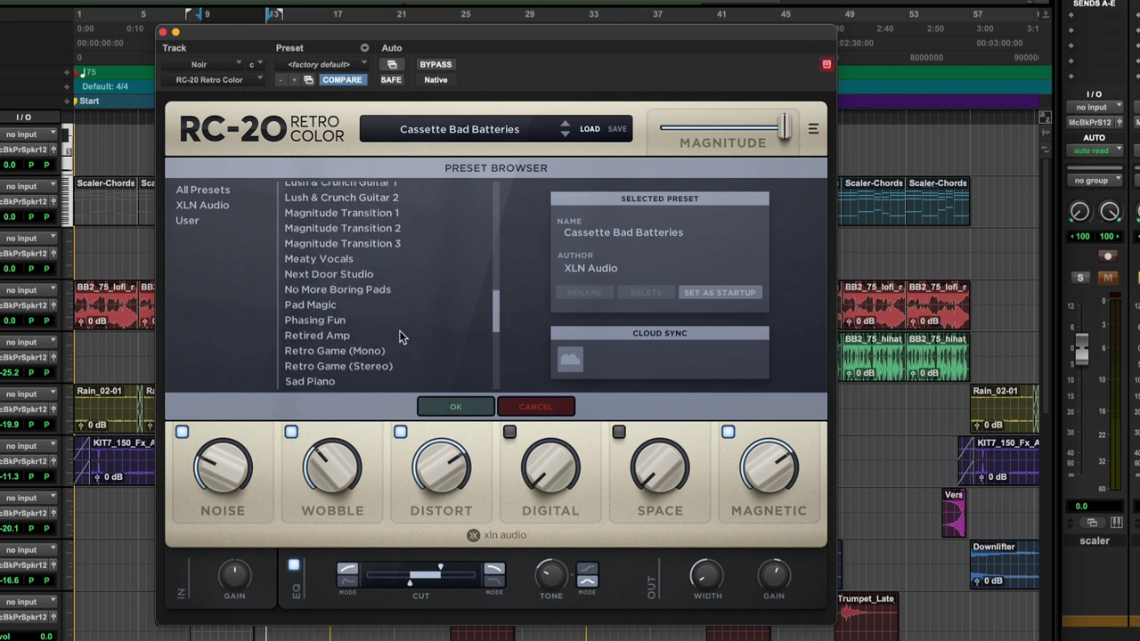
scroll(396, 354, "down", 1)
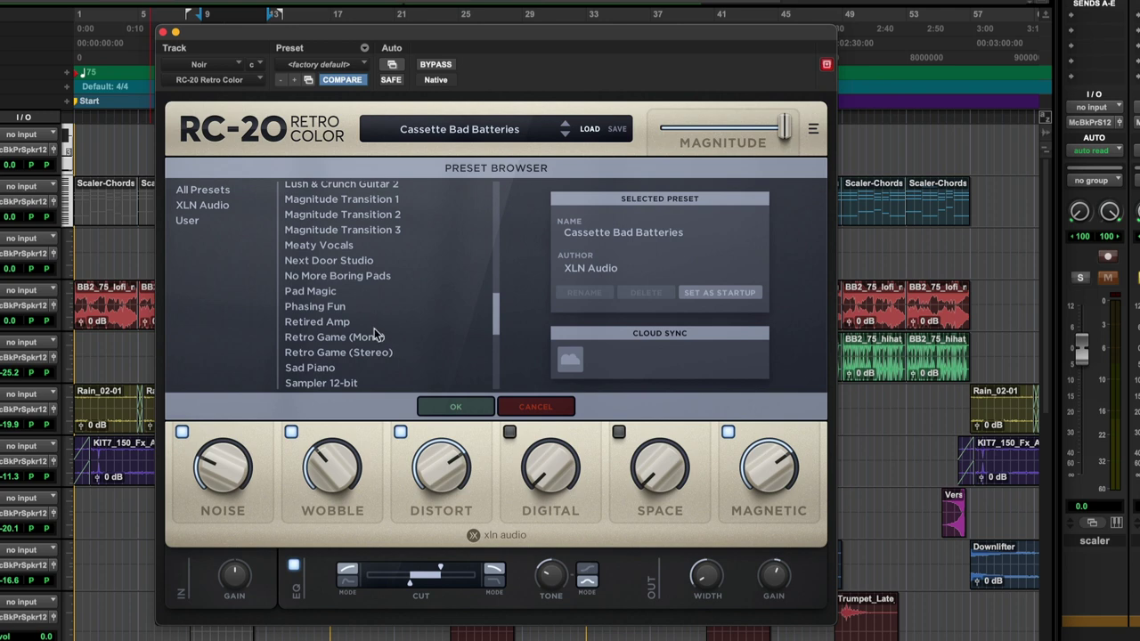
left_click(378, 352)
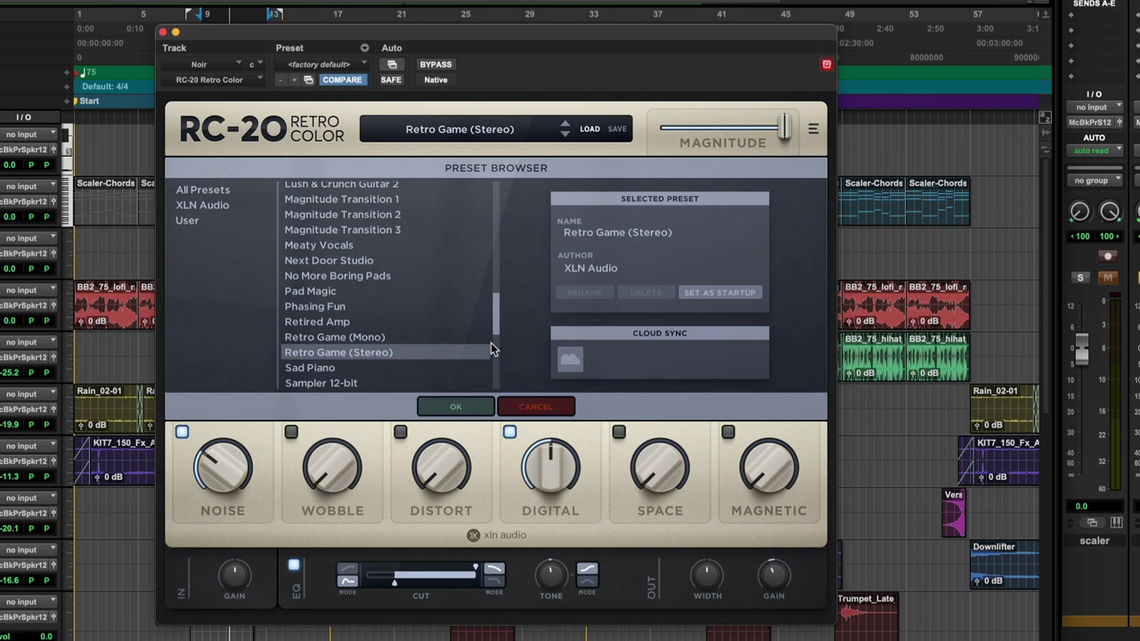
left_click(347, 375)
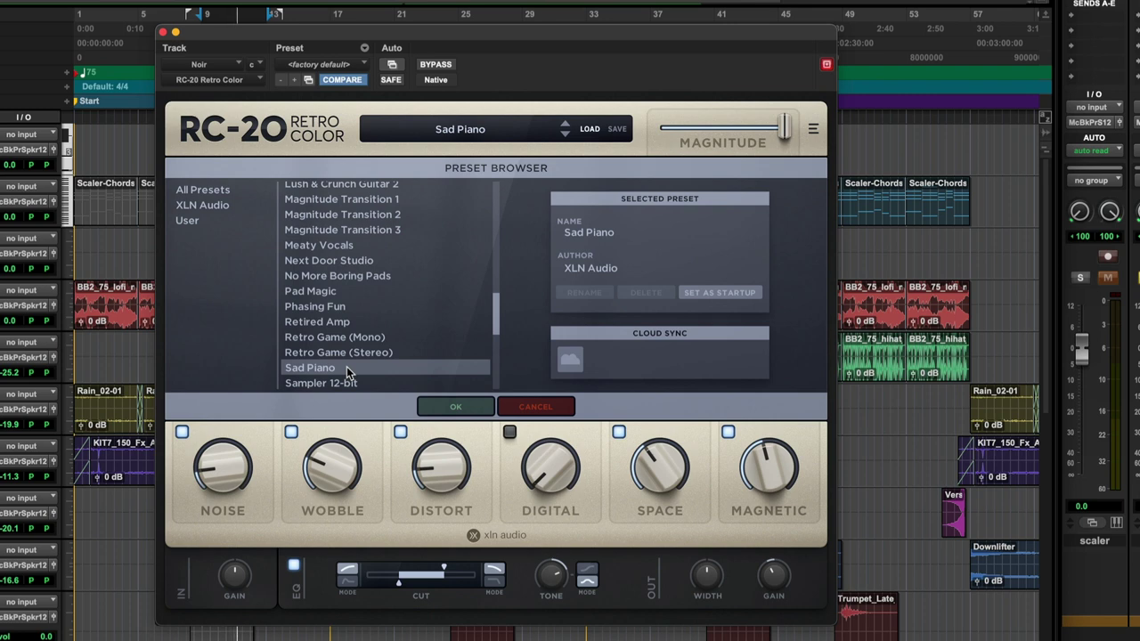
- Load the VHS preset from the factory presets
scroll(385, 357, "down", 5)
scroll(385, 358, "down", 2)
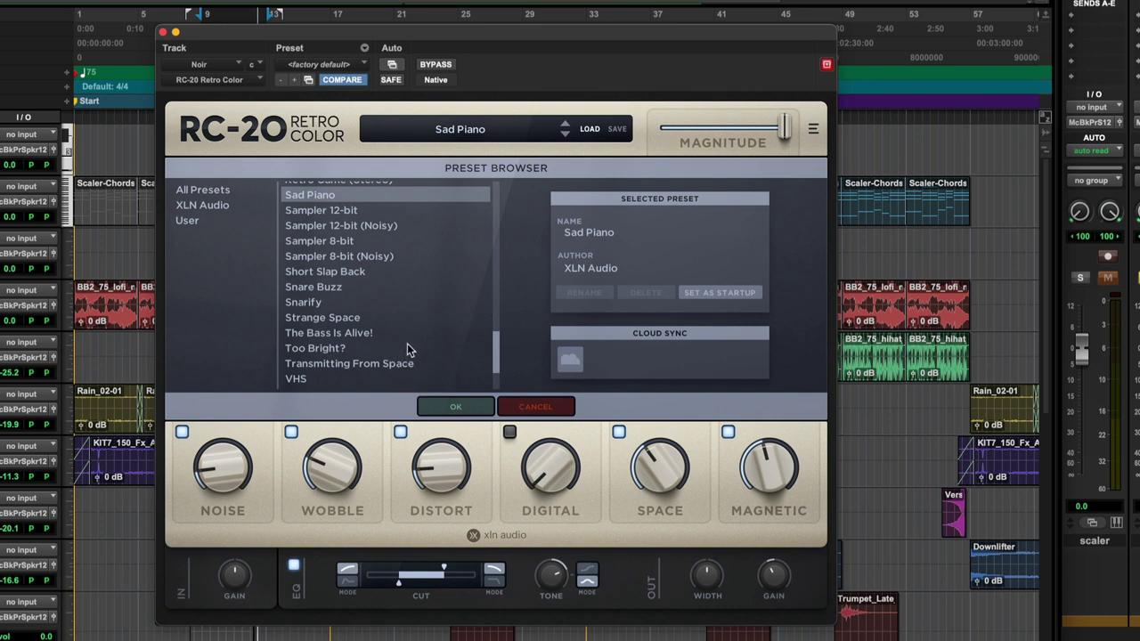
left_click(376, 378)
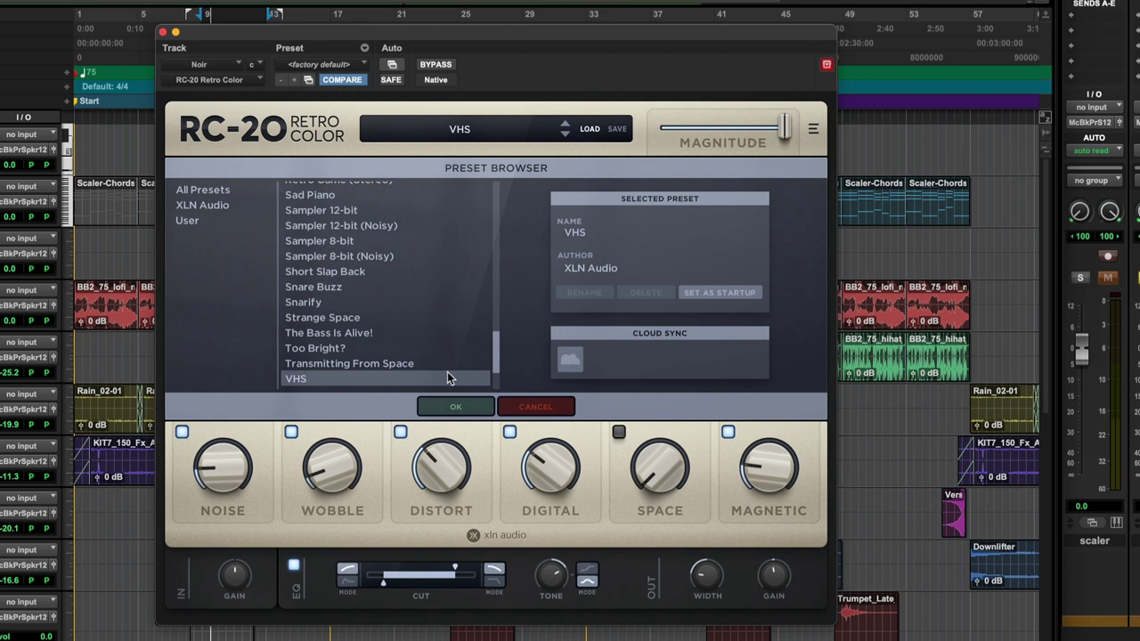
- Turn off the Noise module in the VHS preset, close the preset browser, and enable the Space module
scroll(449, 374, "down", 3)
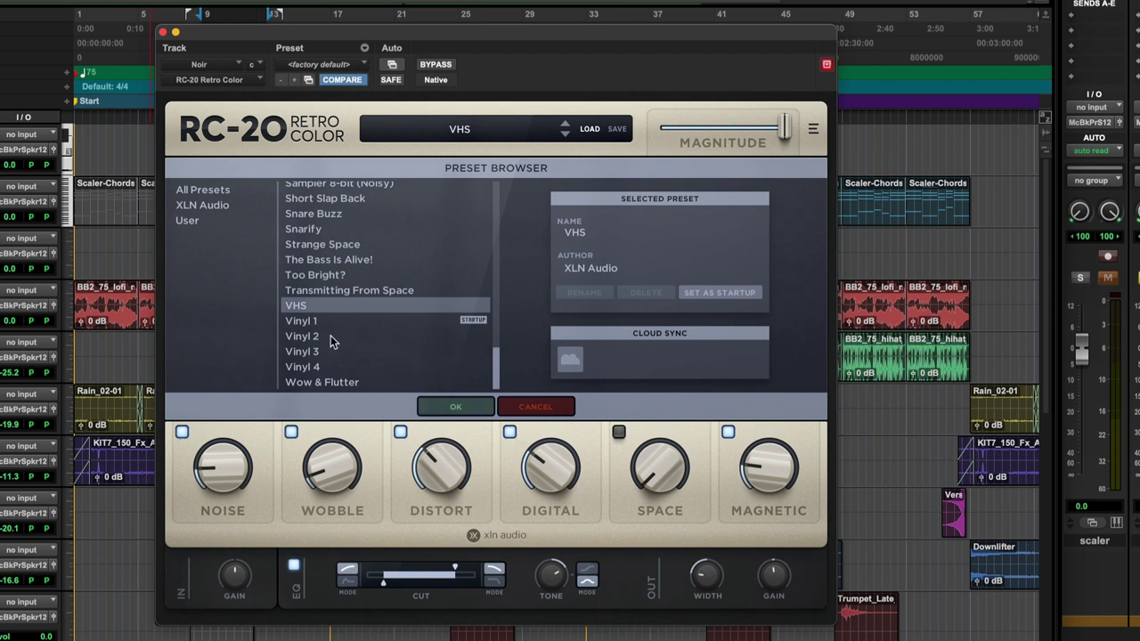
left_click(182, 432)
left_click(459, 129)
left_click(673, 195)
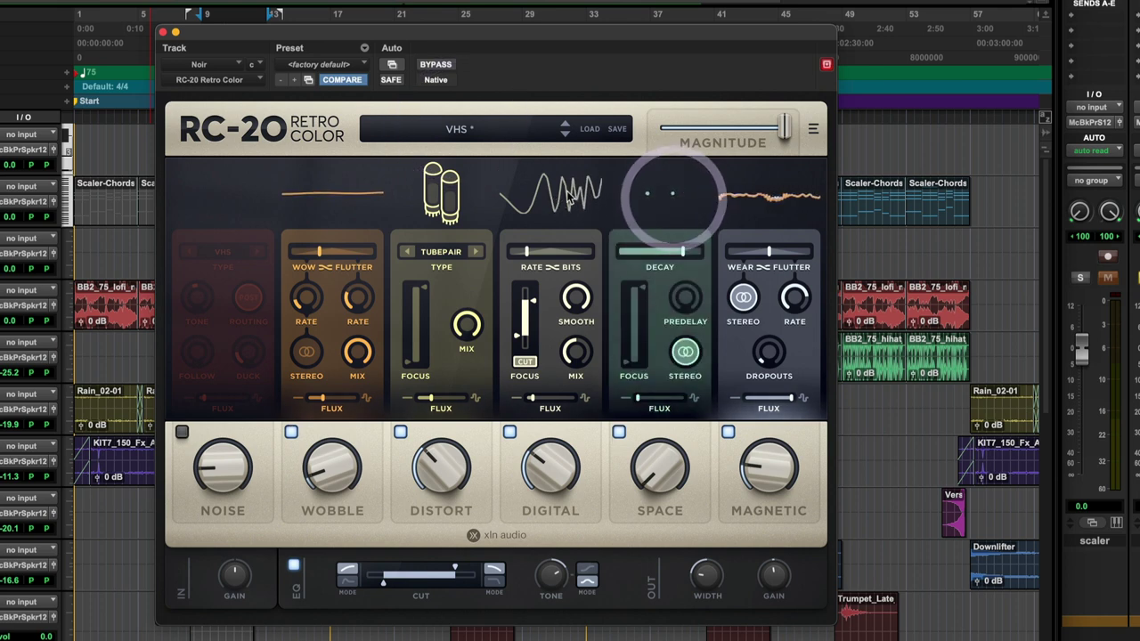